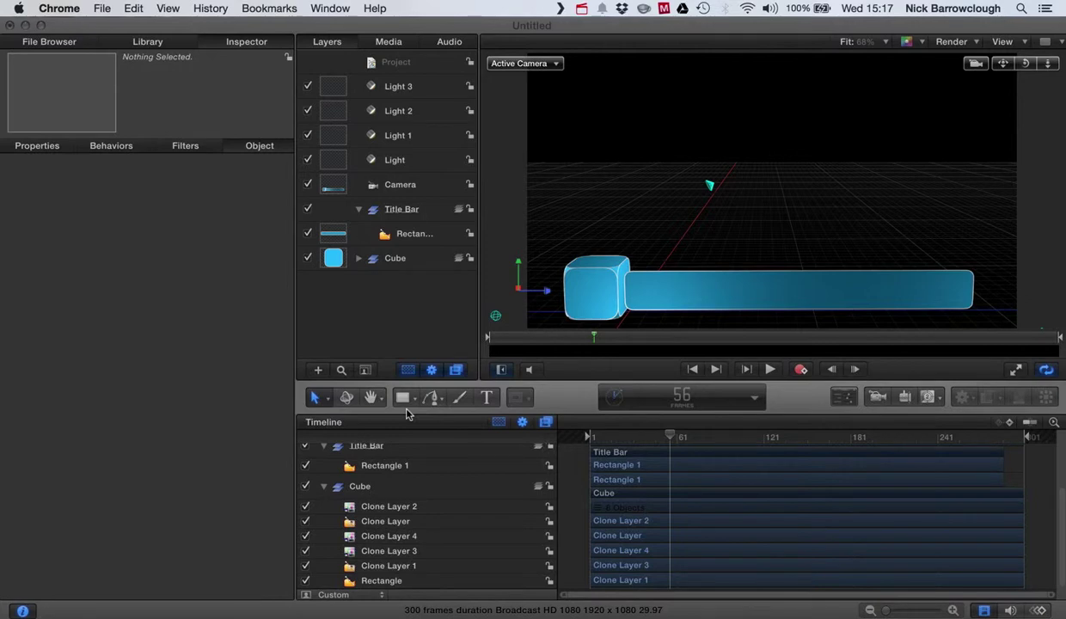
- Play the cube and bar animation from the start, then return near frame 3
left_click(672, 440)
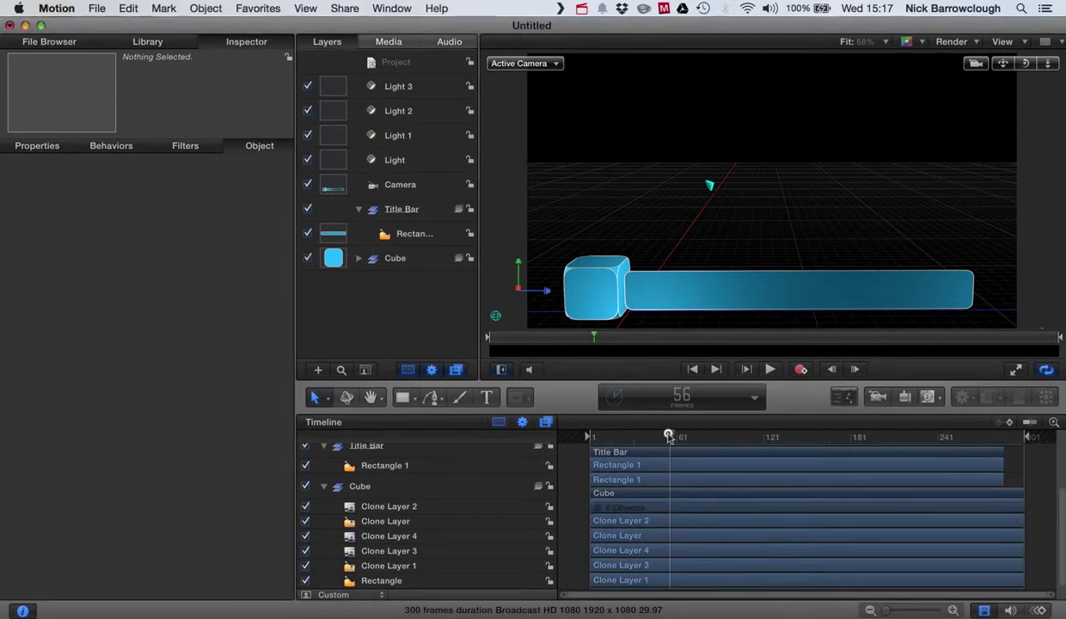
left_click_drag(667, 438, 586, 428)
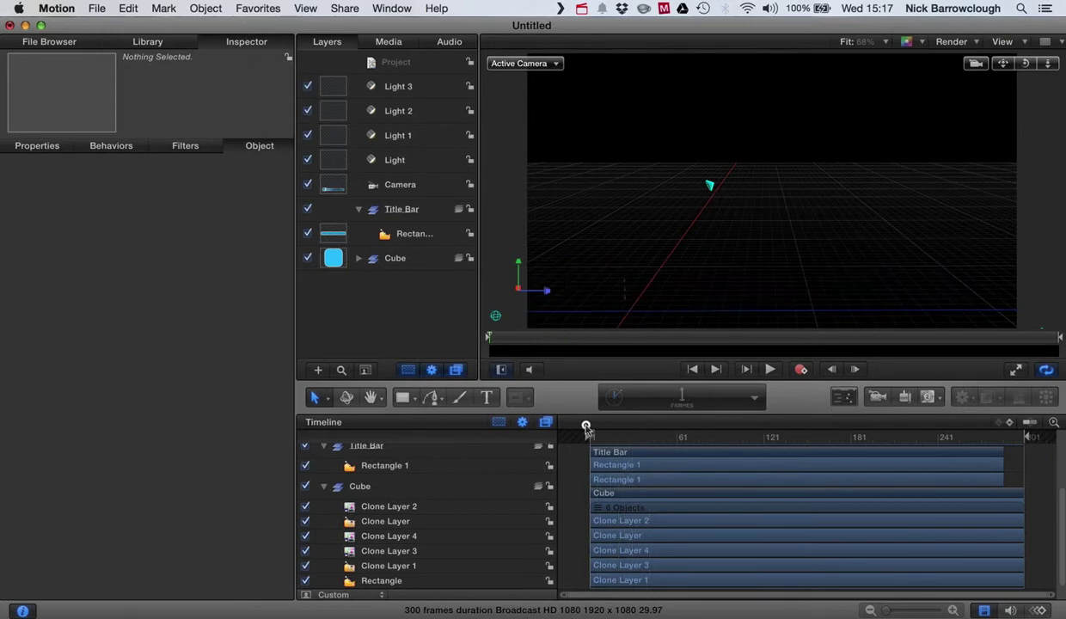
left_click(772, 370)
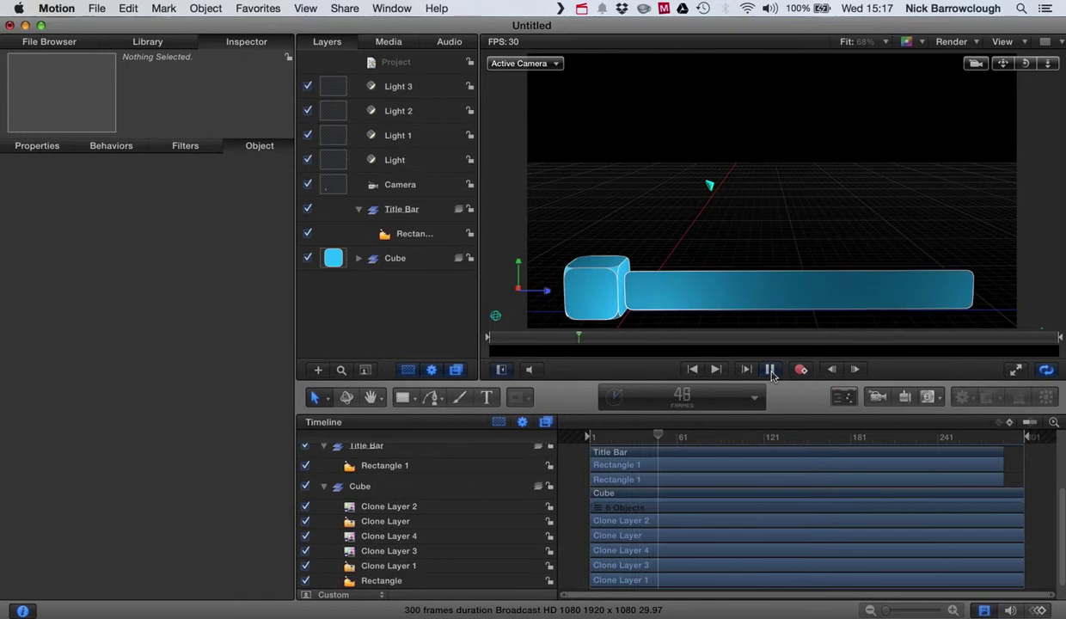
left_click(771, 370)
left_click_drag(670, 438, 547, 441)
left_click(772, 370)
left_click(772, 369)
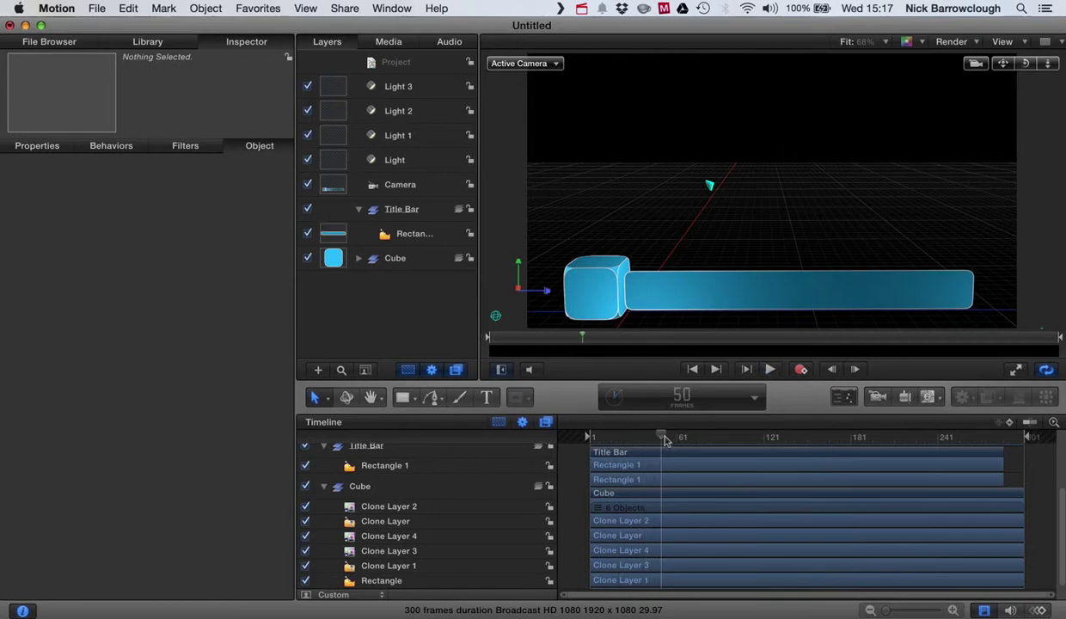
mouse_move(661, 438)
left_mouse_down()
mouse_move(581, 438)
mouse_move(624, 438)
mouse_move(596, 438)
mouse_move(610, 438)
left_mouse_up()
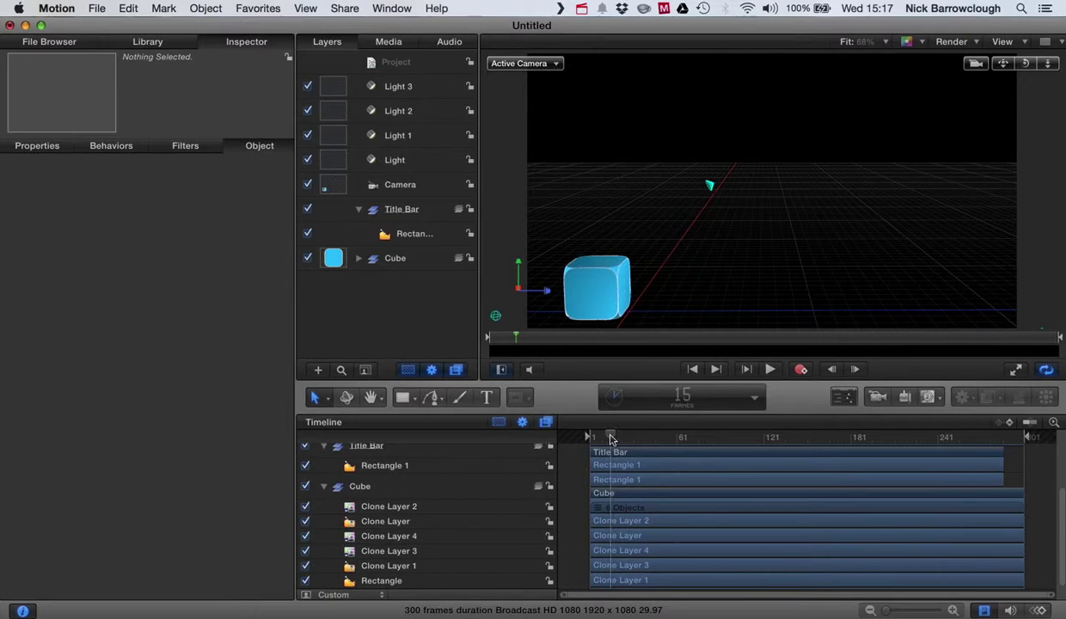
- Add a text layer reading 'Motion 5 Tutorial' in the canvas
left_click(490, 398)
left_click(641, 286)
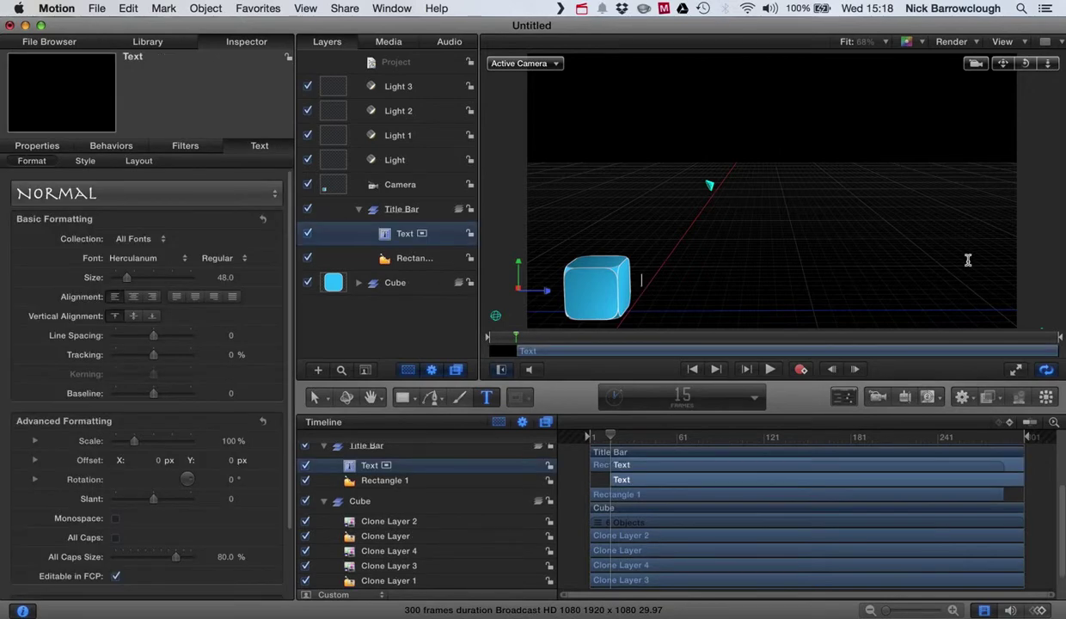
type("Motion 5")
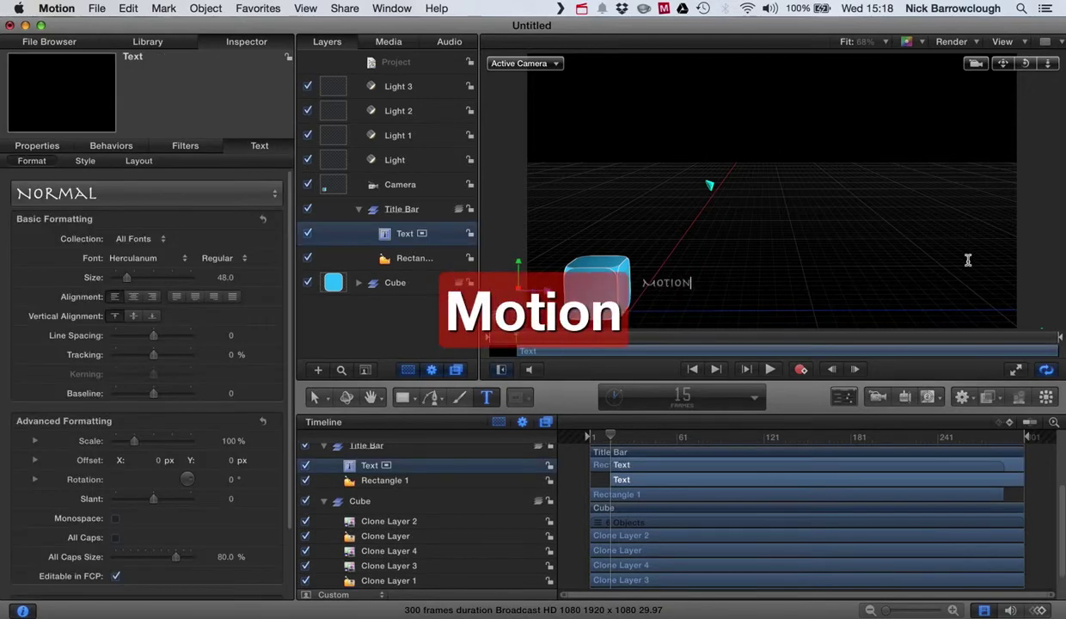
type(" Tutorial")
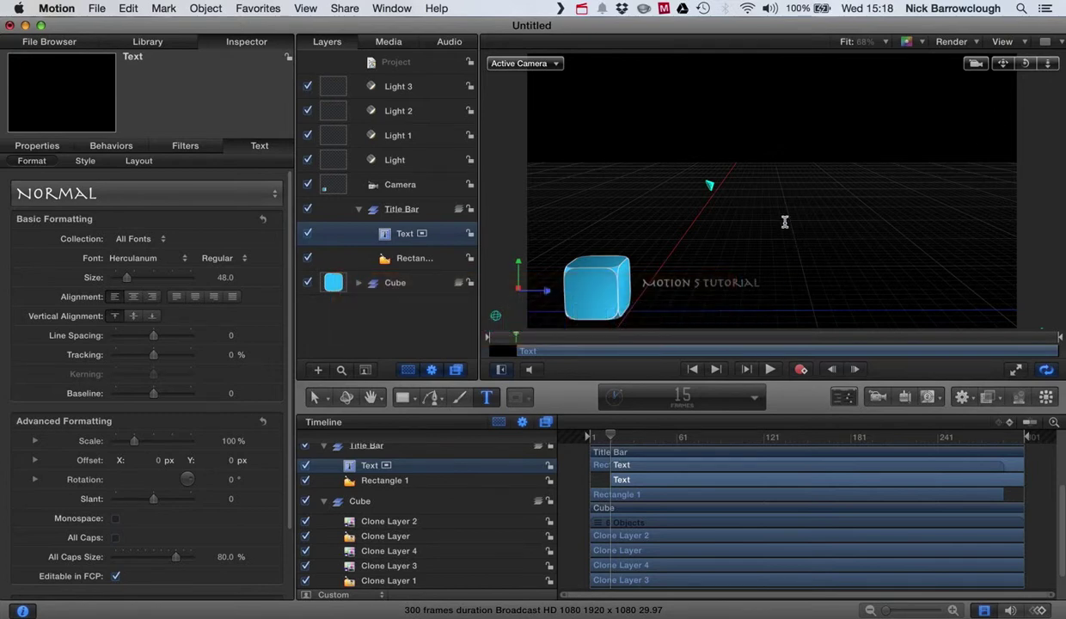
- Enlarge the title to size 110 and place it across the cyan bar
left_click_drag(607, 440, 724, 437)
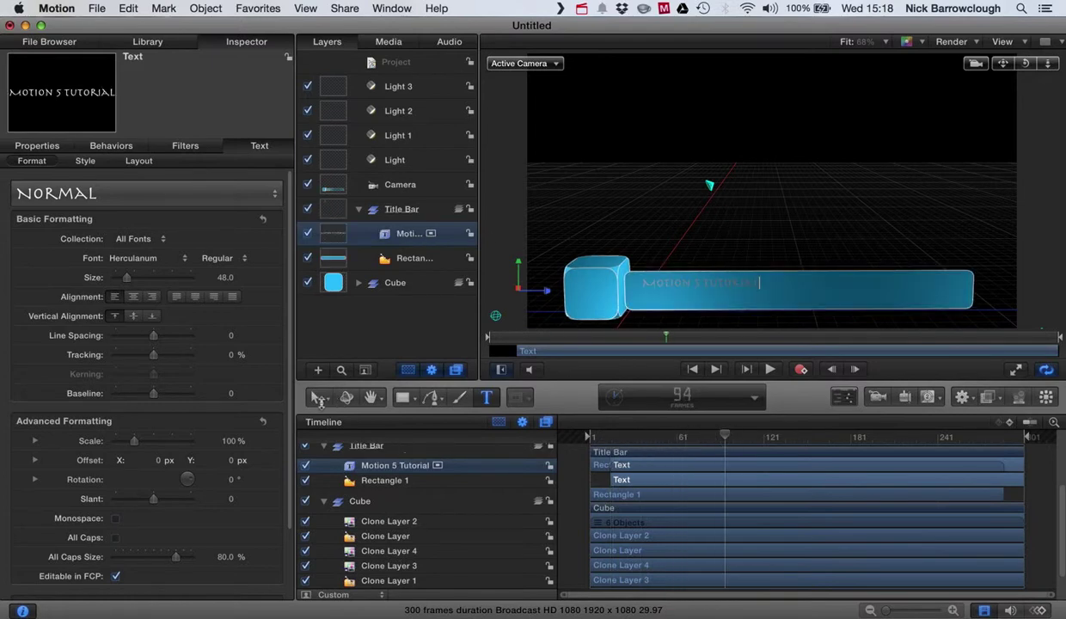
left_click(316, 400)
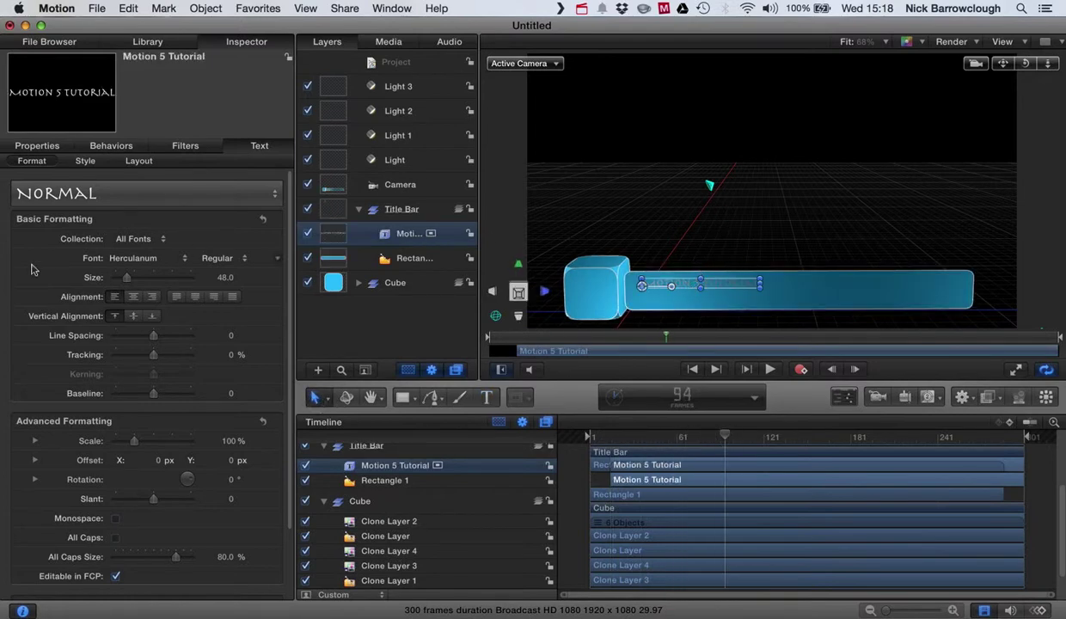
left_click_drag(126, 281, 144, 282)
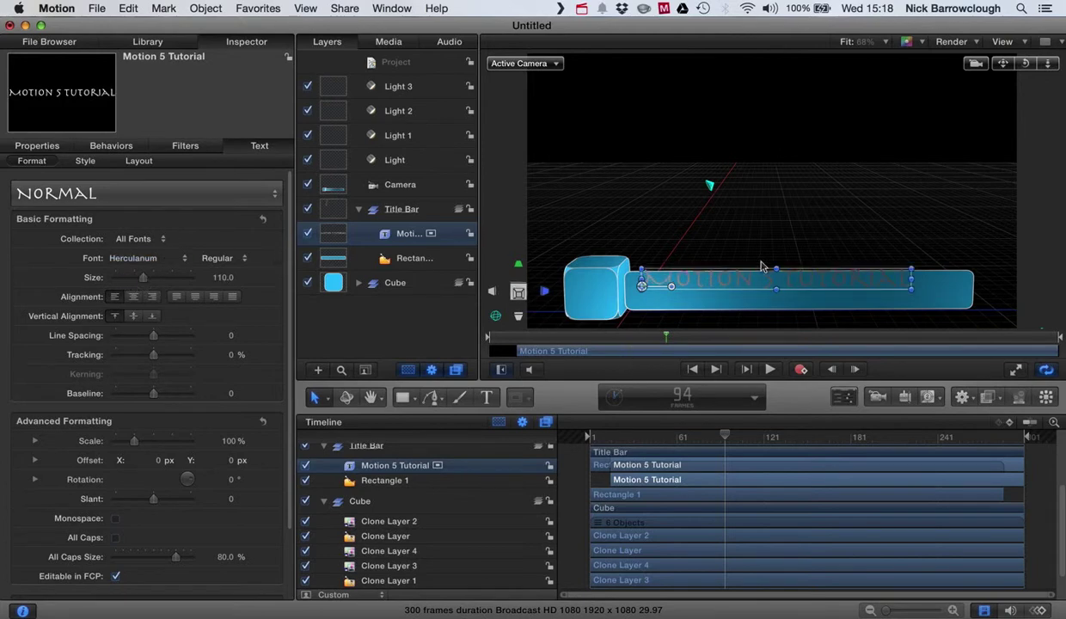
mouse_move(643, 290)
left_mouse_down()
mouse_move(649, 298)
mouse_move(639, 296)
left_mouse_up()
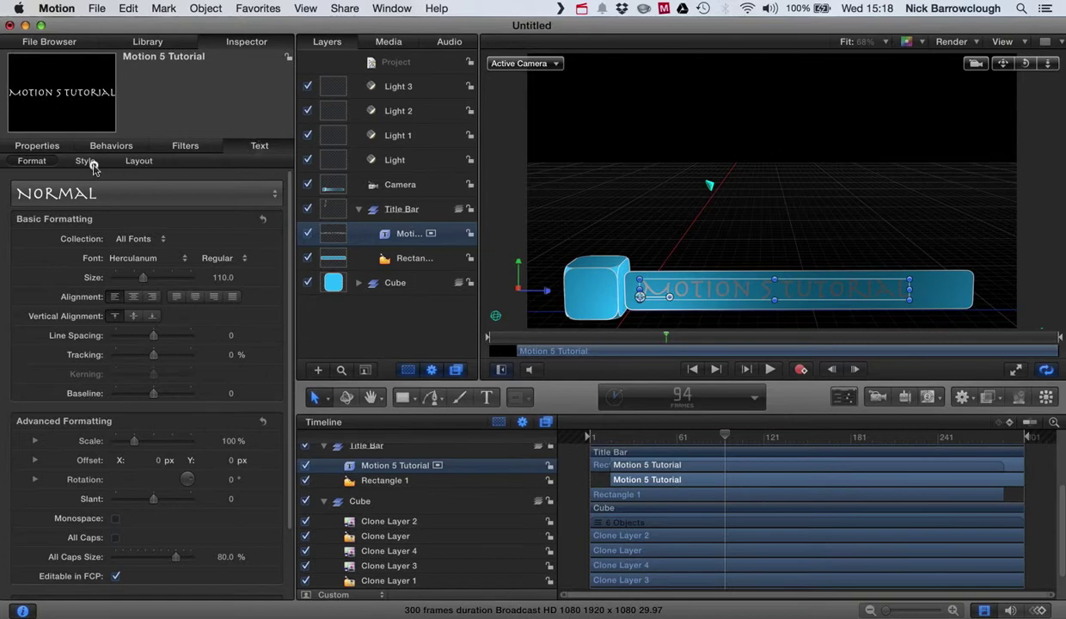
- Set the title's face colour to dark blue
left_click(85, 161)
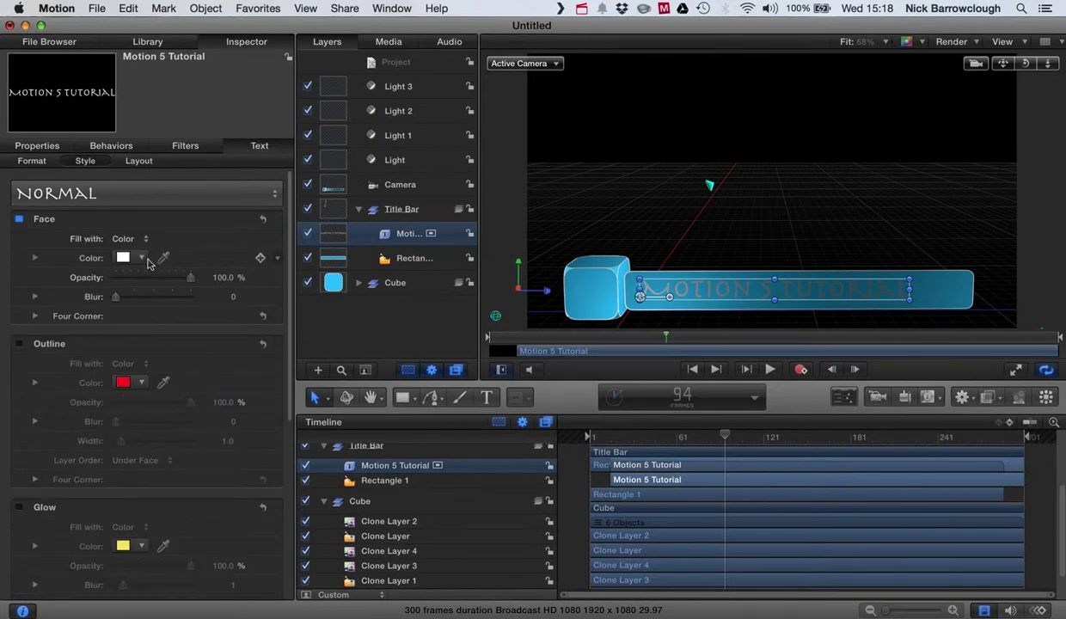
left_click(142, 257)
left_click_drag(180, 311, 227, 371)
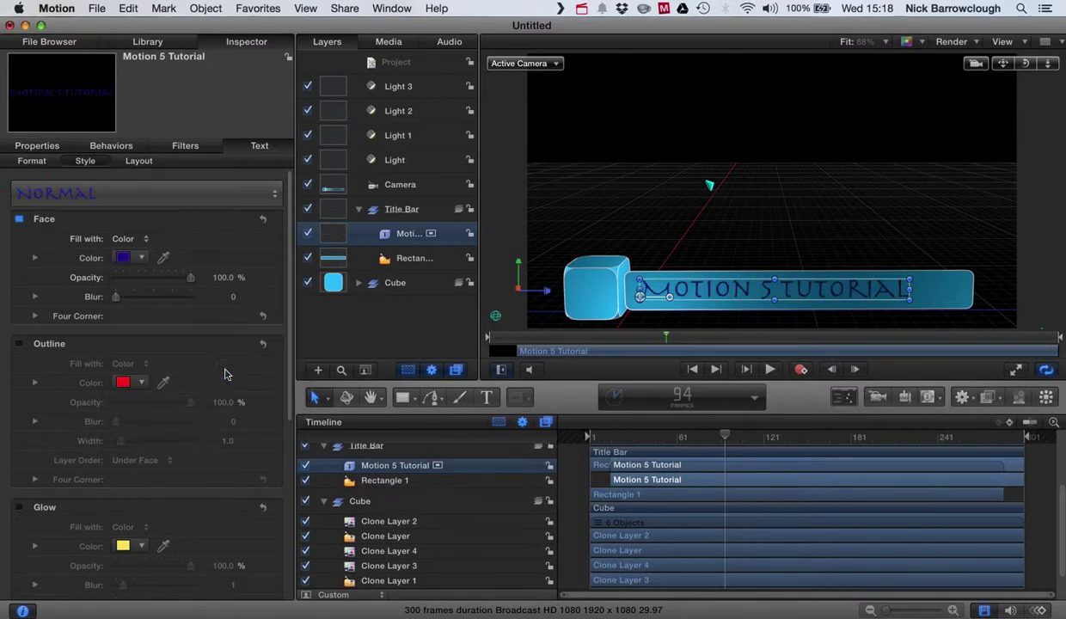
- Undo an accidental move of the Rectangle 1 bar and nudge the title slightly right
left_click(797, 241)
left_click(780, 279)
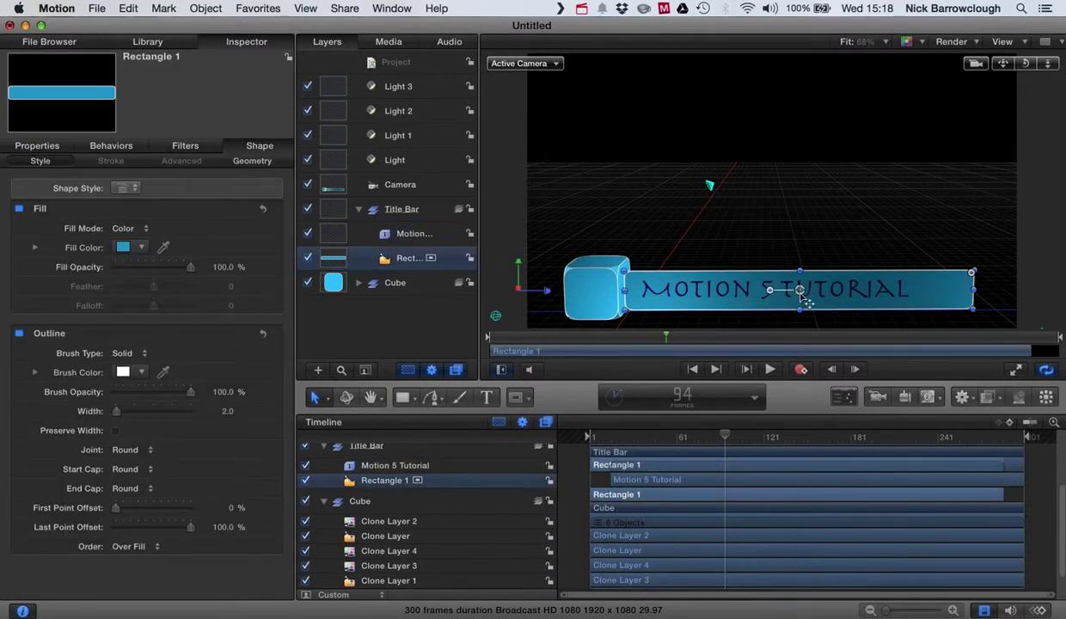
left_click_drag(800, 292, 801, 294)
key("super+z")
key("super+z")
key("super+z")
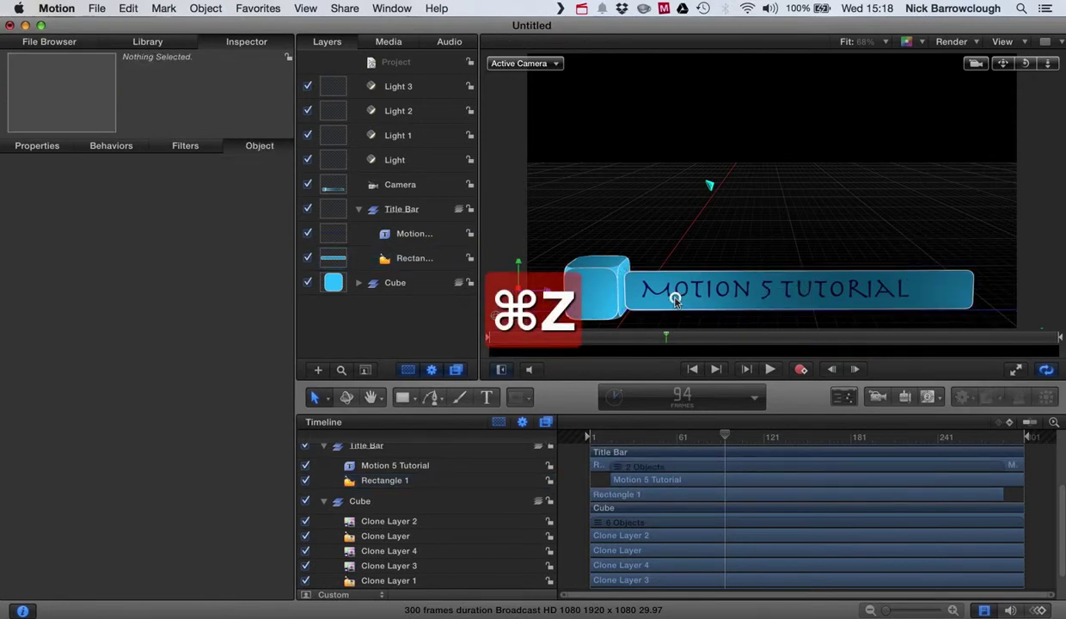
left_click(675, 298)
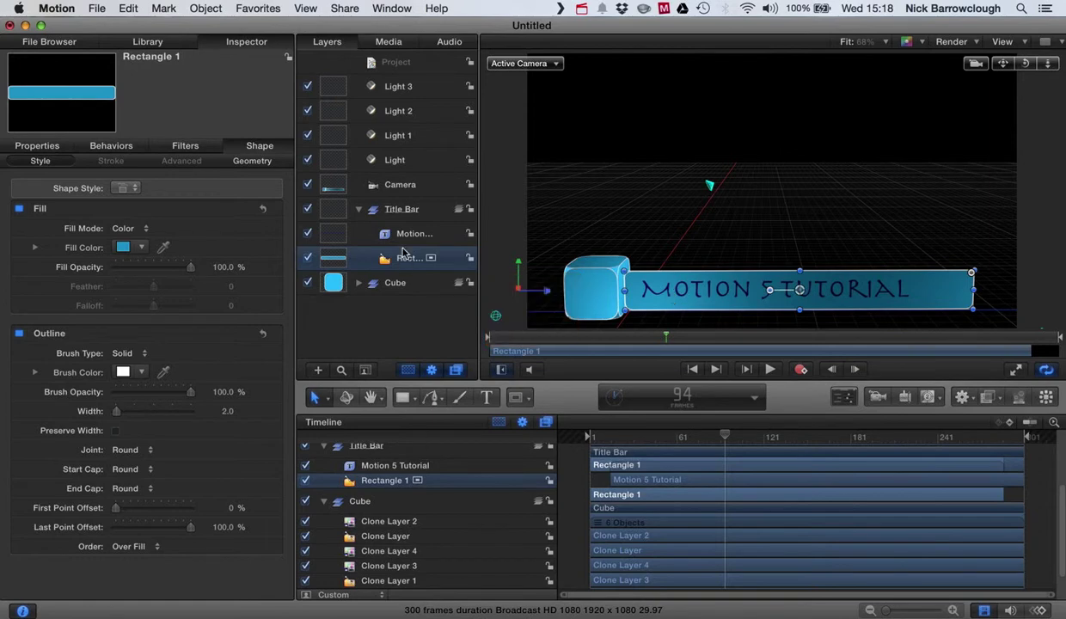
left_click(404, 238)
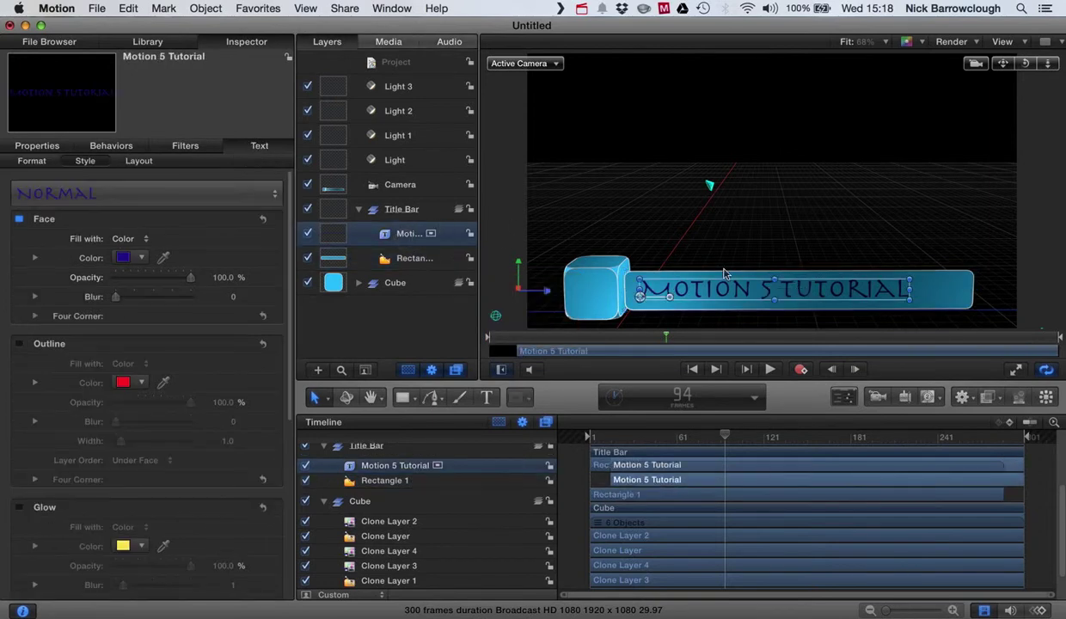
left_click_drag(641, 301, 661, 298)
- Recolour the Motion 5 Tutorial text face lime green and check it in the intro frames
left_click(803, 220)
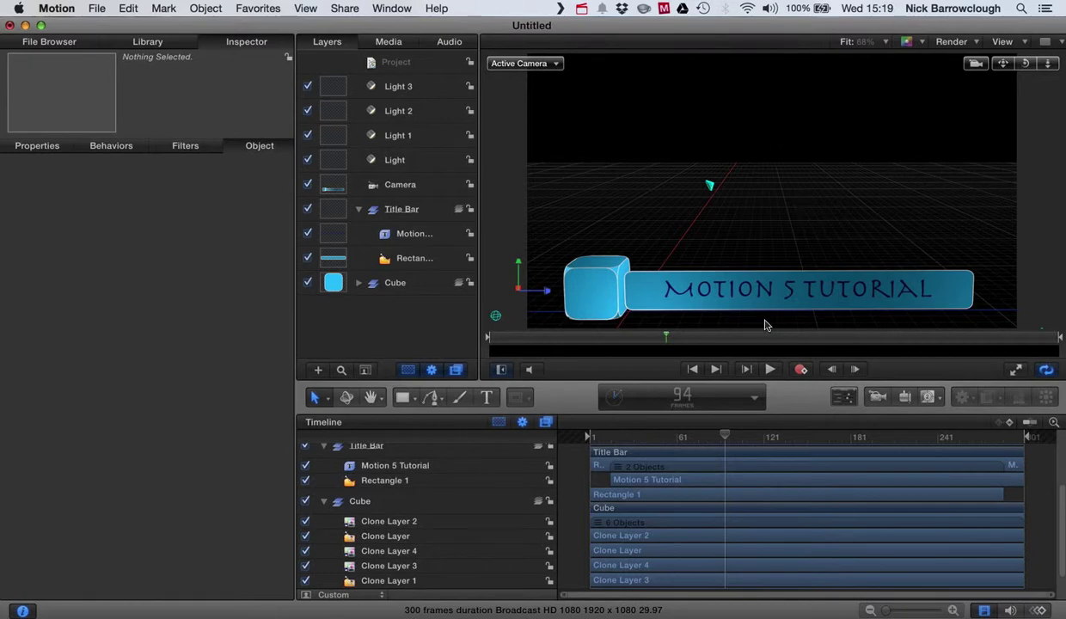
left_click_drag(725, 438, 608, 430)
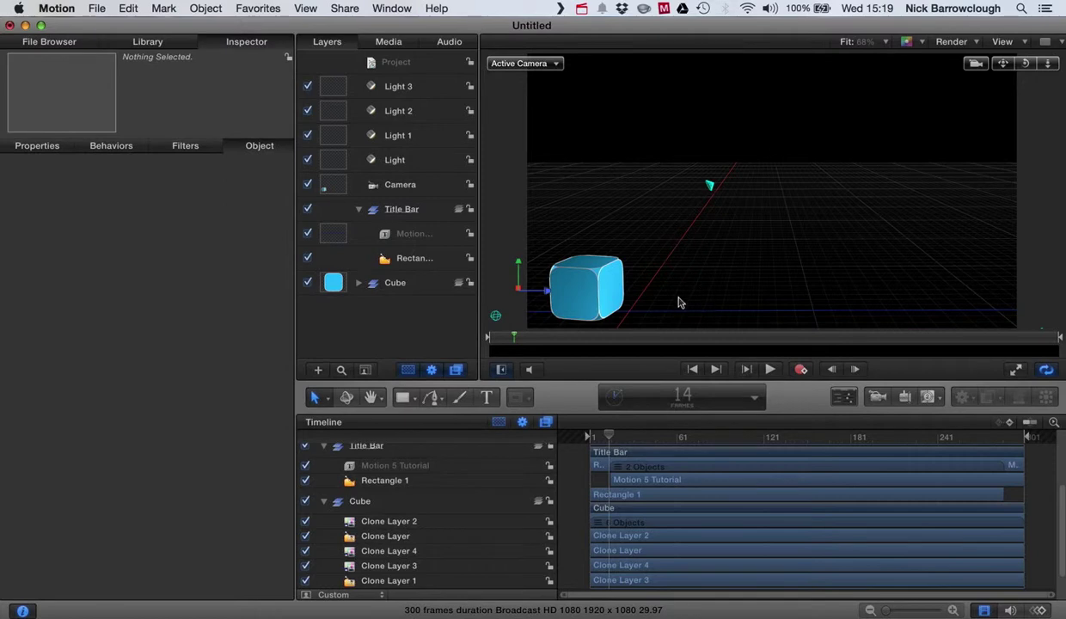
left_click_drag(609, 437, 617, 434)
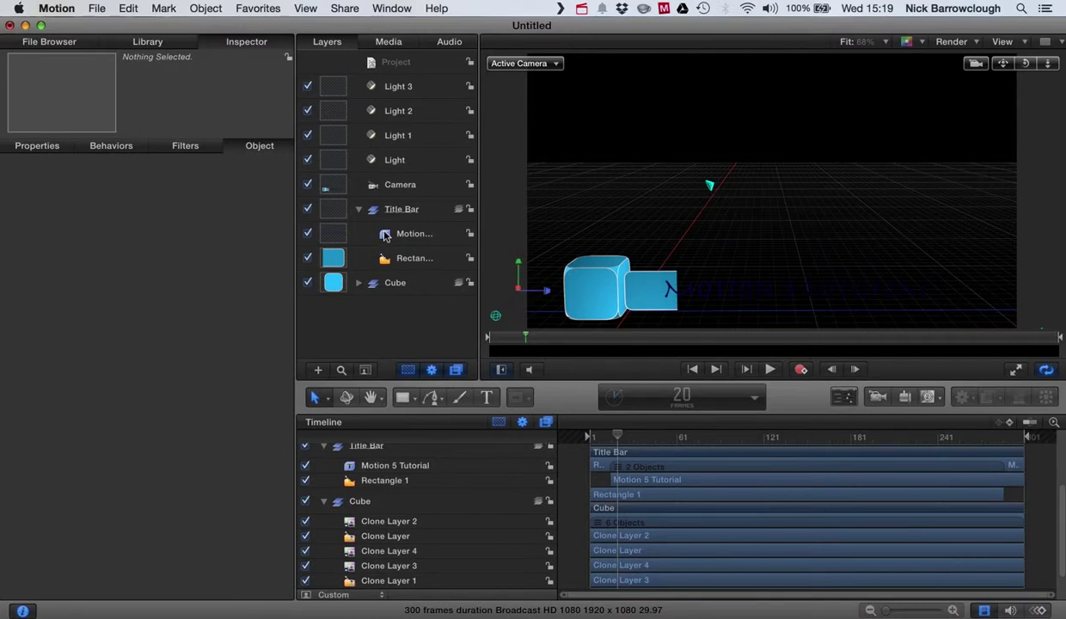
left_click(387, 234)
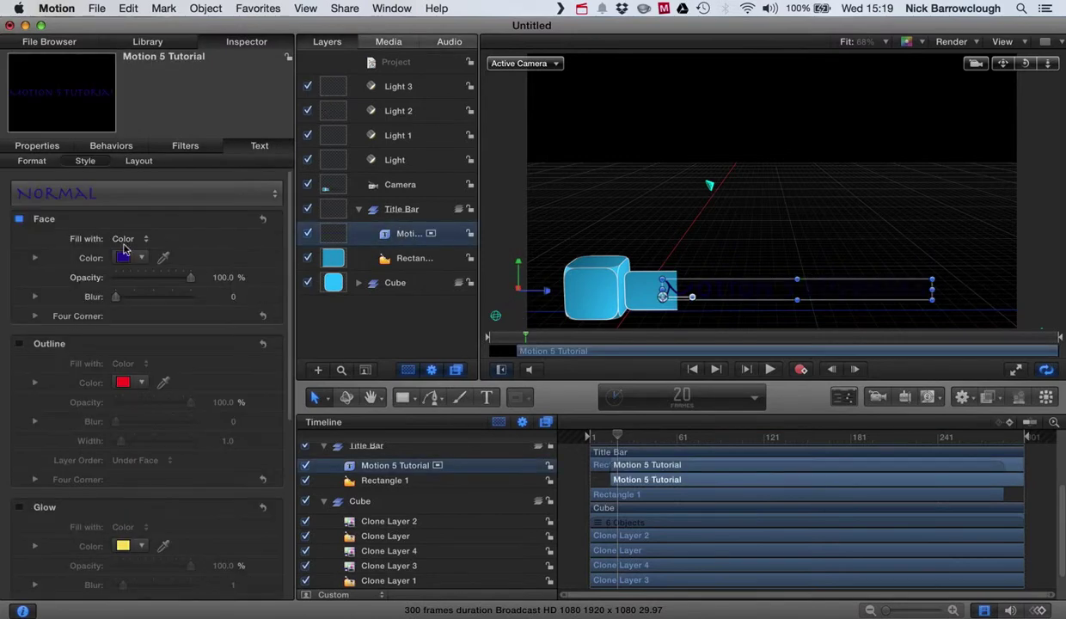
left_click_drag(141, 258, 205, 300)
mouse_move(615, 437)
left_mouse_down()
mouse_move(585, 435)
mouse_move(678, 434)
mouse_move(610, 432)
left_mouse_up()
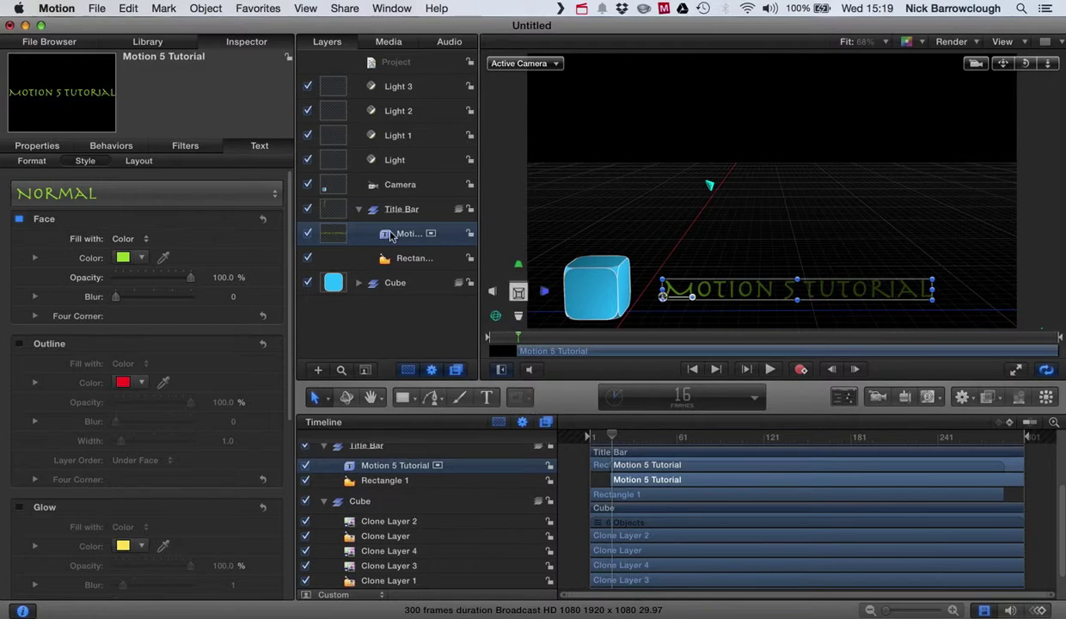
- Make a clone of the title text layer and switch off the original layer
right_click(391, 234)
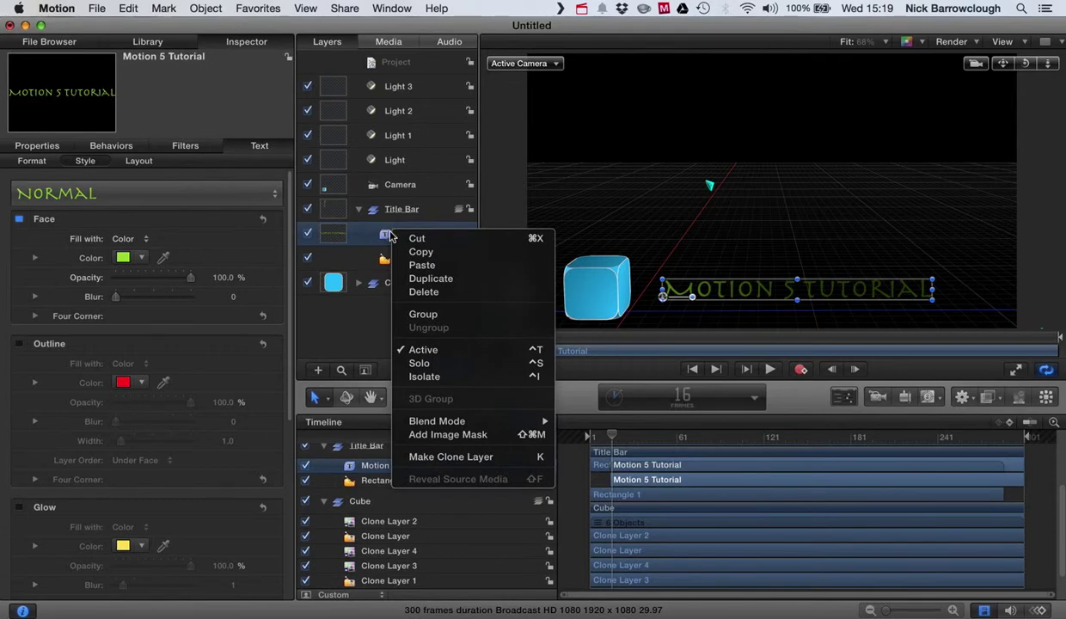
left_click(434, 457)
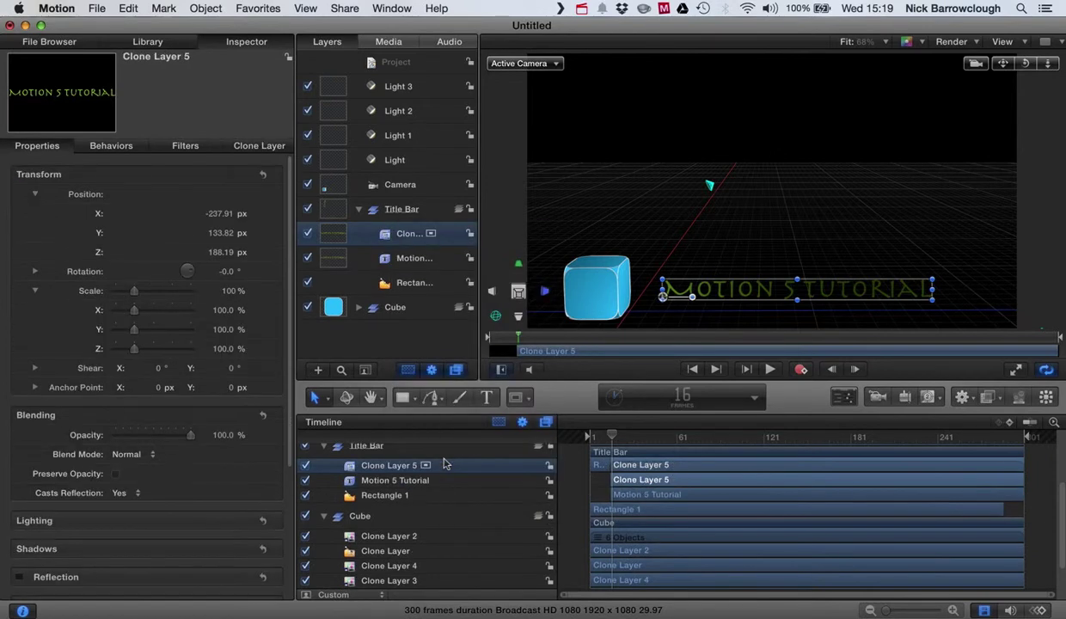
left_click(309, 258)
left_click(310, 234)
left_click(311, 234)
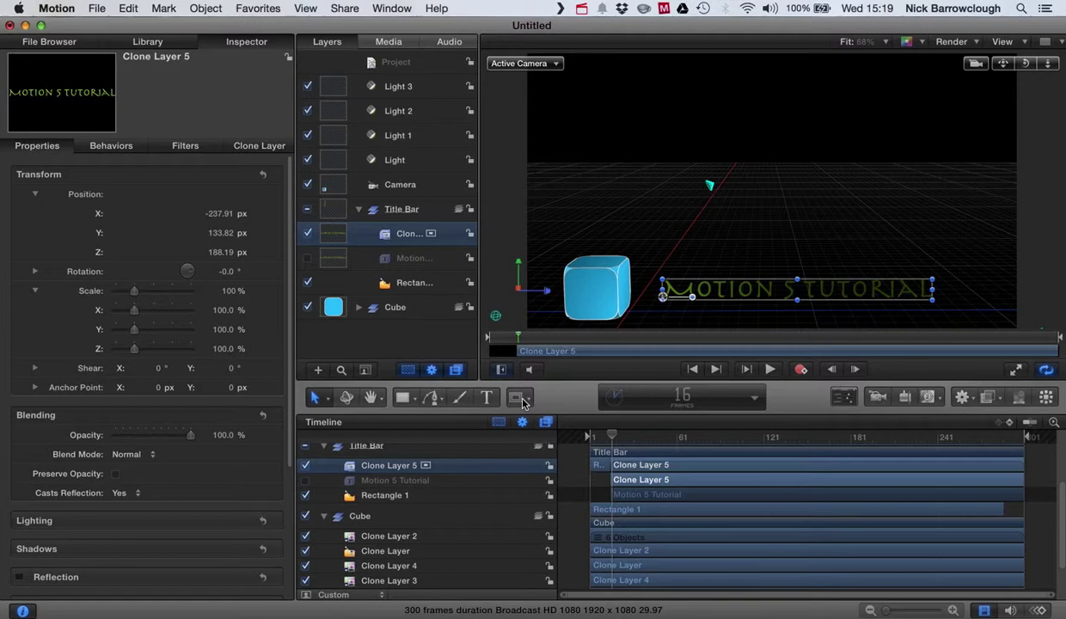
- Move the playhead to frame 15 and choose the Rectangle Mask tool
left_click(613, 436)
key("Left")
key("Left")
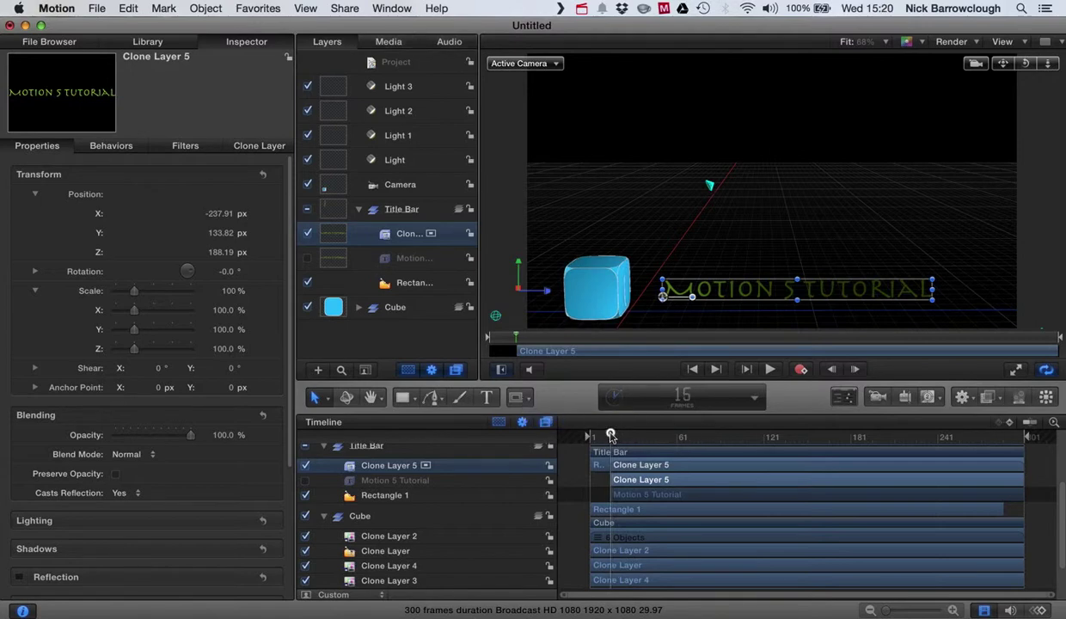
left_click(518, 397)
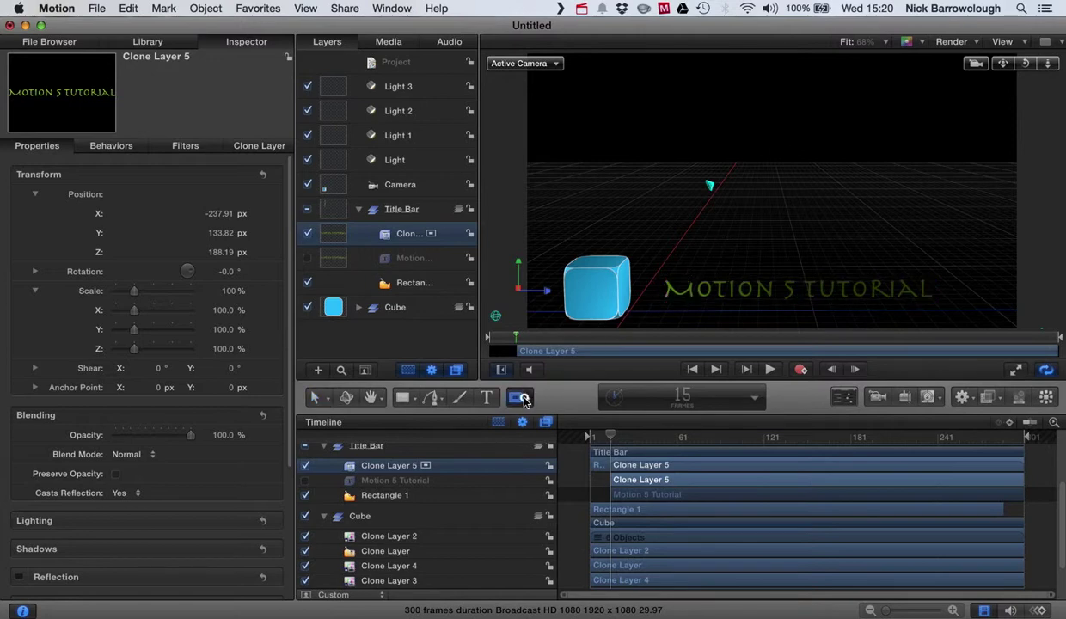
- Draw a rectangle mask over the title and stretch it across the whole bar (106.32% × 137.69%)
left_click(527, 397)
left_click(534, 418)
left_click_drag(636, 275, 967, 302)
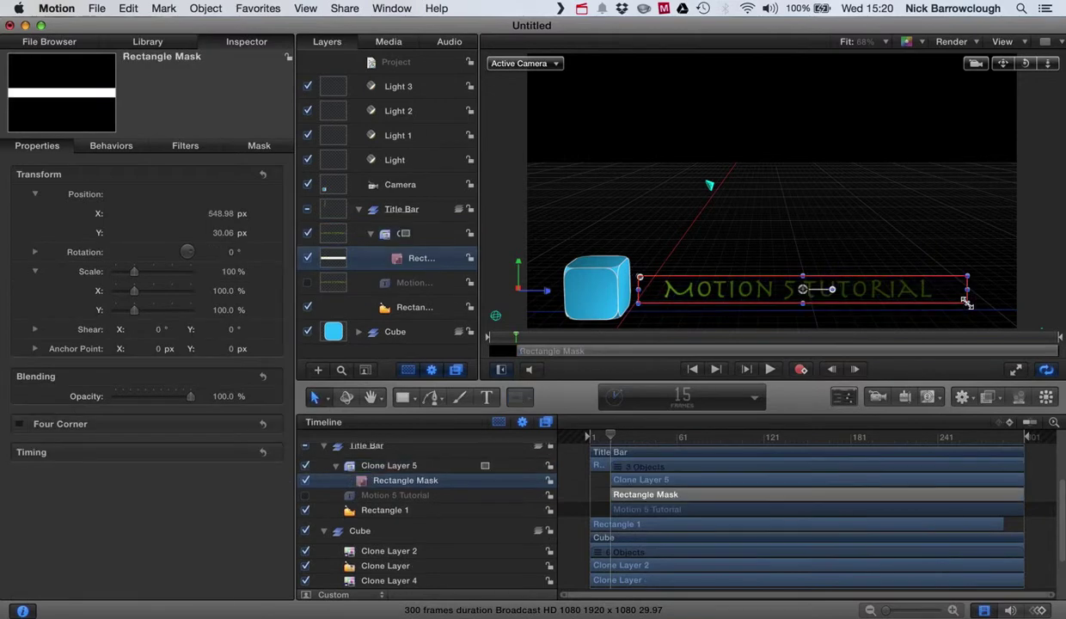
left_click_drag(610, 439, 737, 440)
left_click_drag(640, 292, 626, 290)
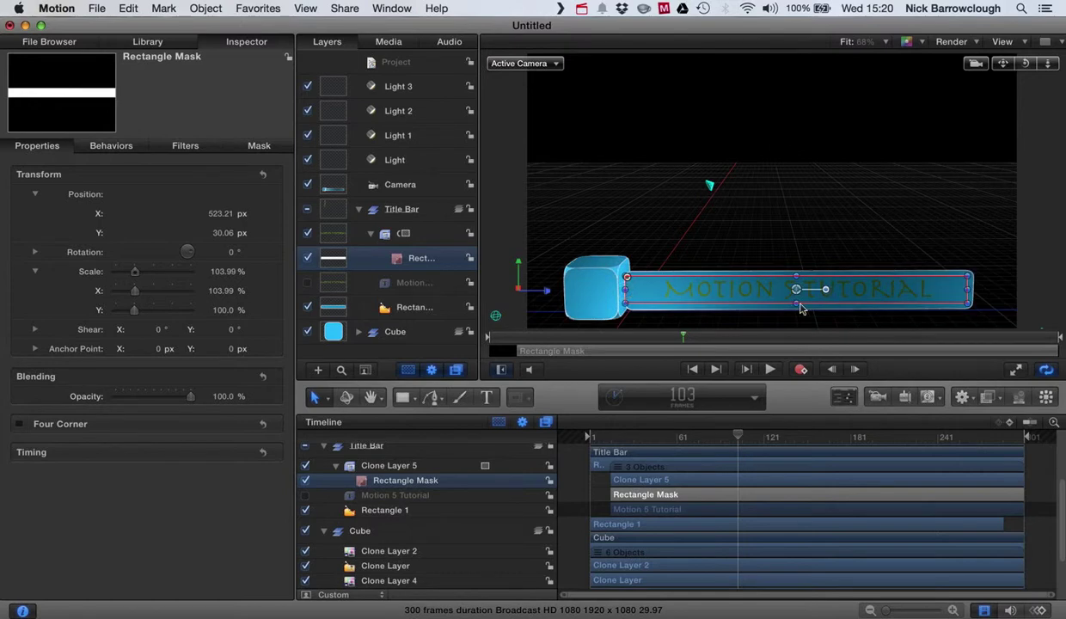
left_click_drag(796, 304, 796, 274)
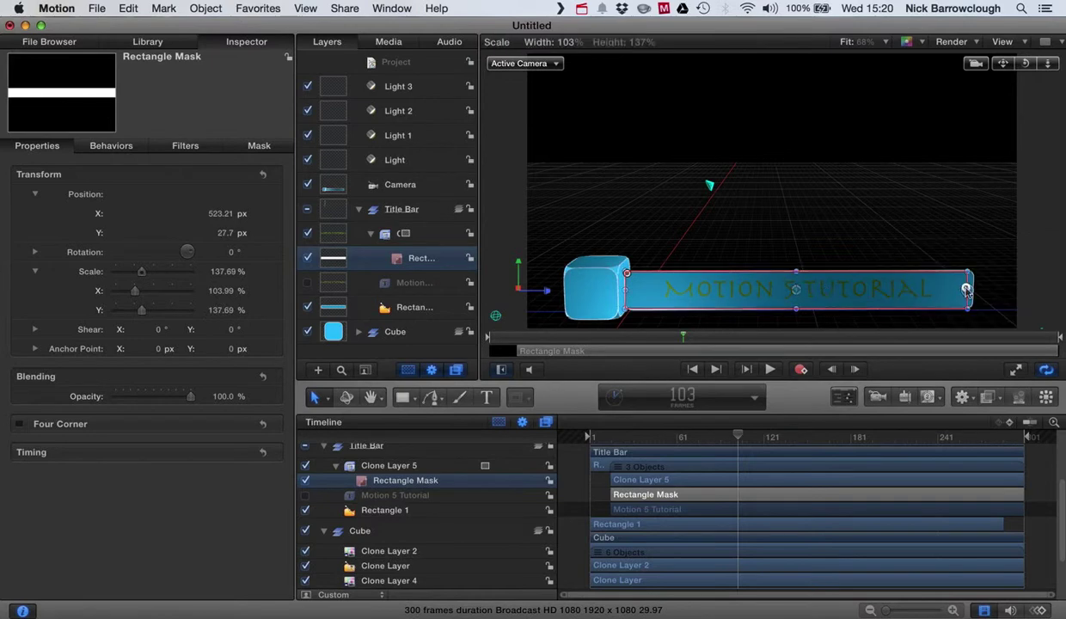
left_click_drag(966, 289, 975, 294)
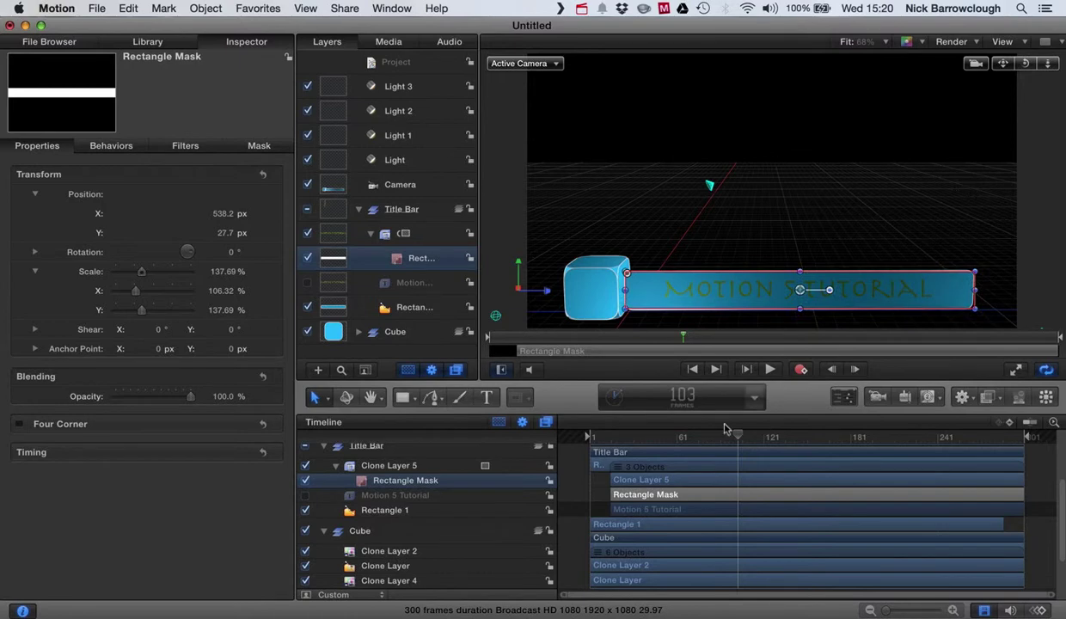
left_click_drag(737, 439, 610, 430)
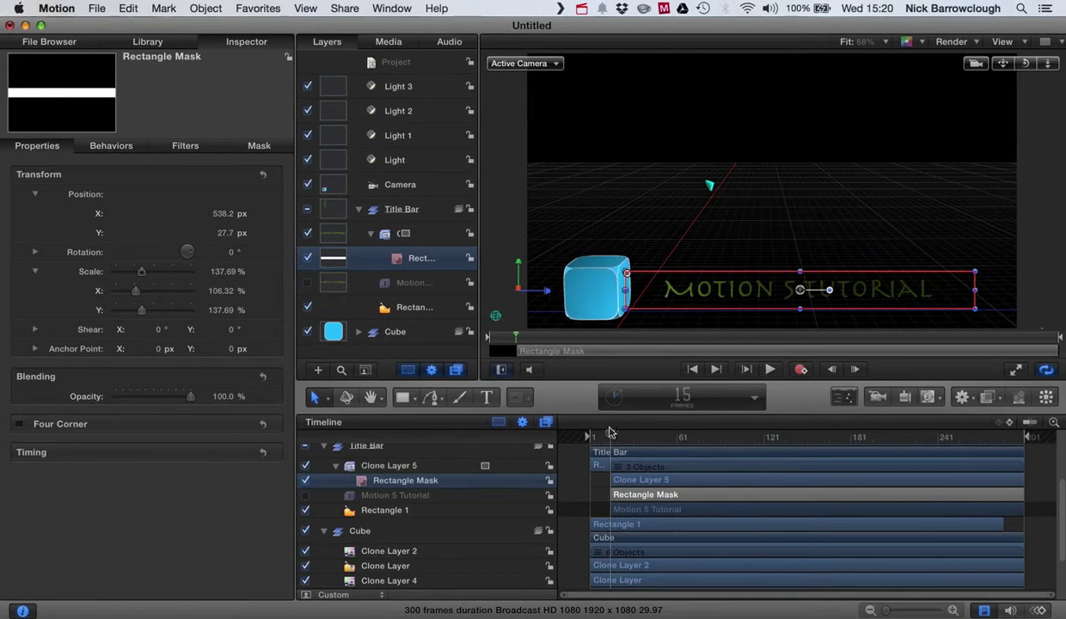
- With Record on, keyframe the mask covering the bar at frame 15, shrinking to 2.49% width at its right end
left_click(801, 371)
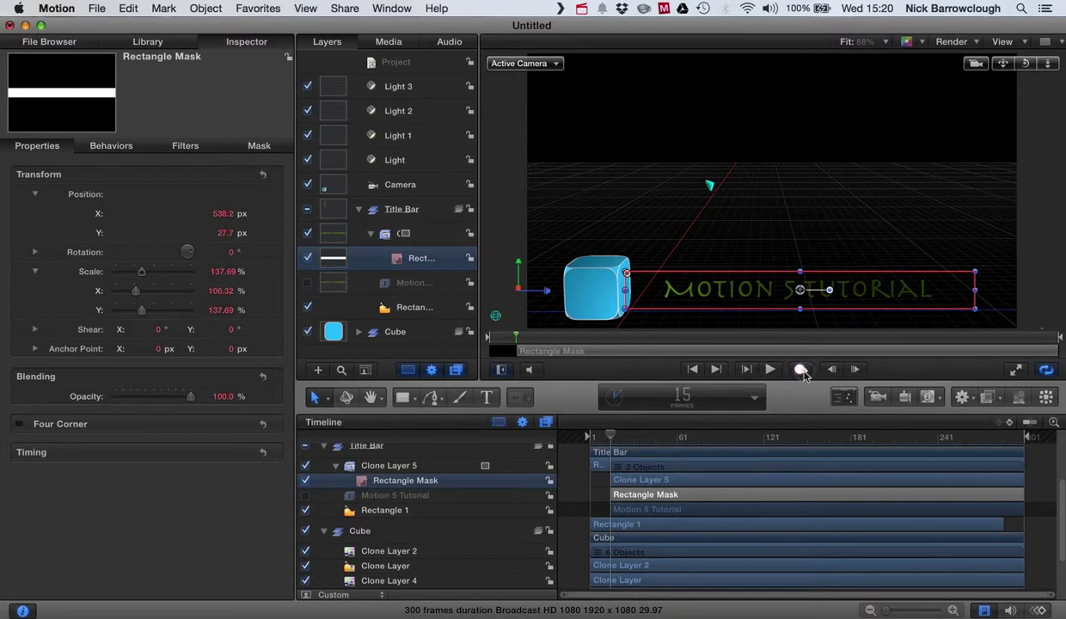
left_click(612, 438)
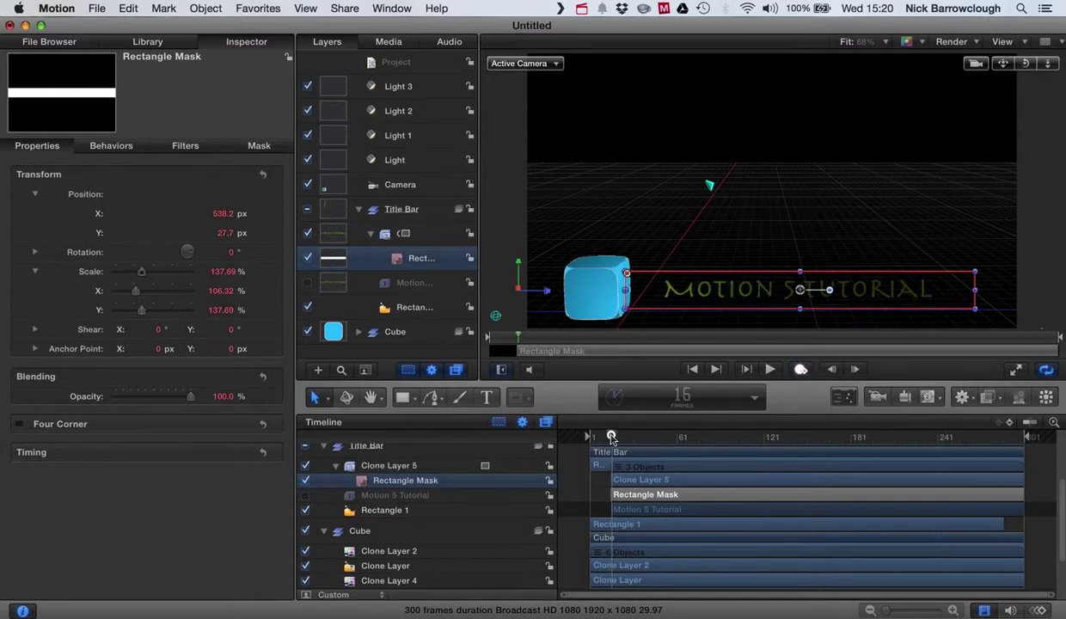
left_click_drag(612, 438, 610, 437)
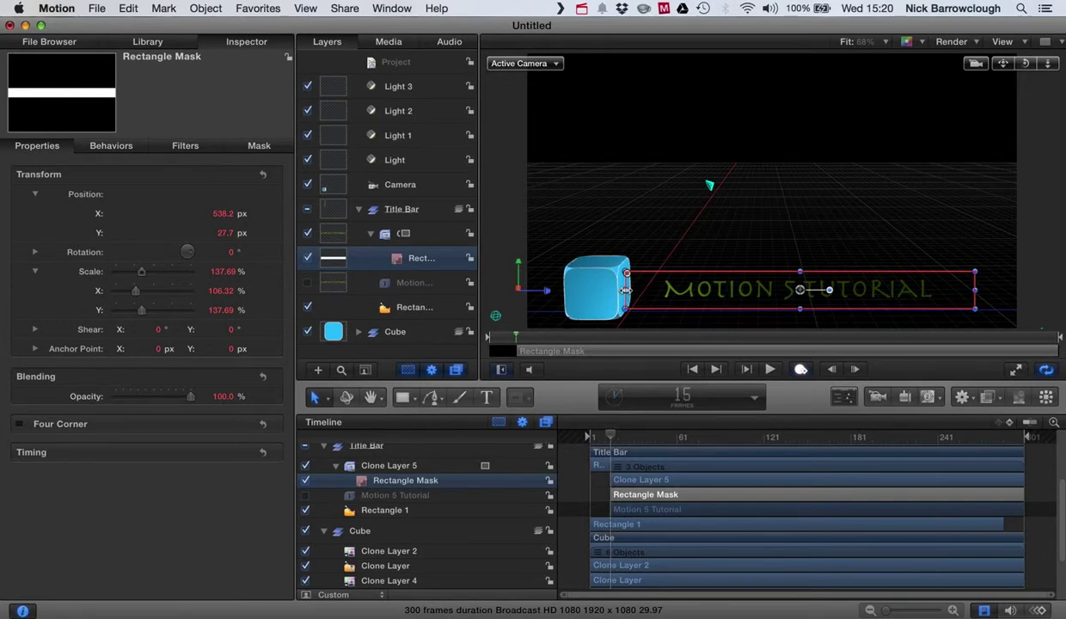
left_click_drag(627, 290, 626, 290)
key("a")
left_click_drag(612, 438, 641, 438)
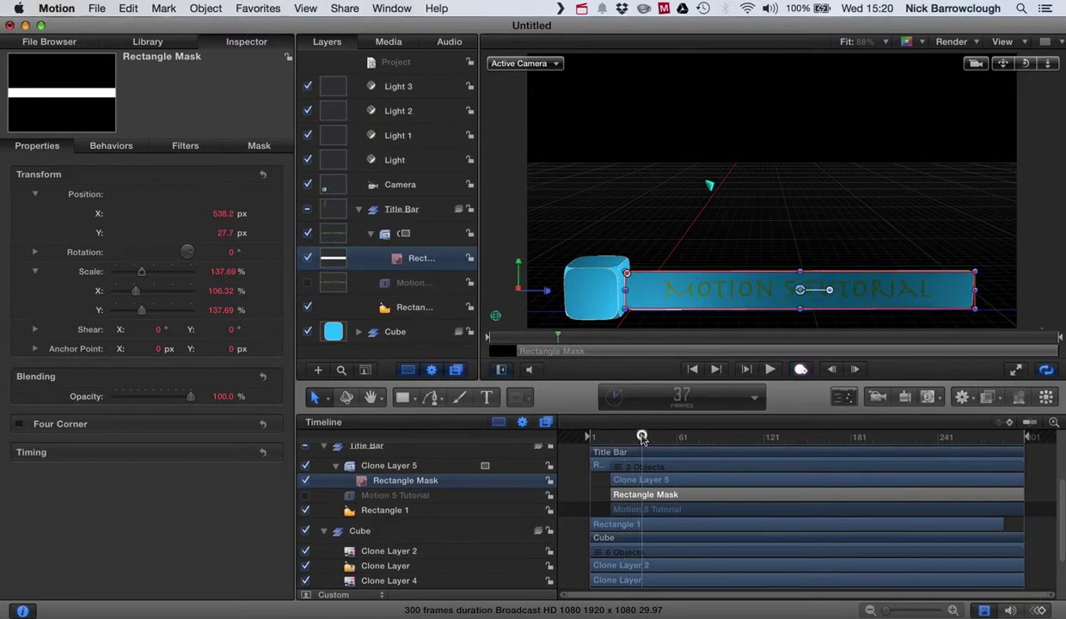
key("a")
left_click_drag(624, 290, 969, 293)
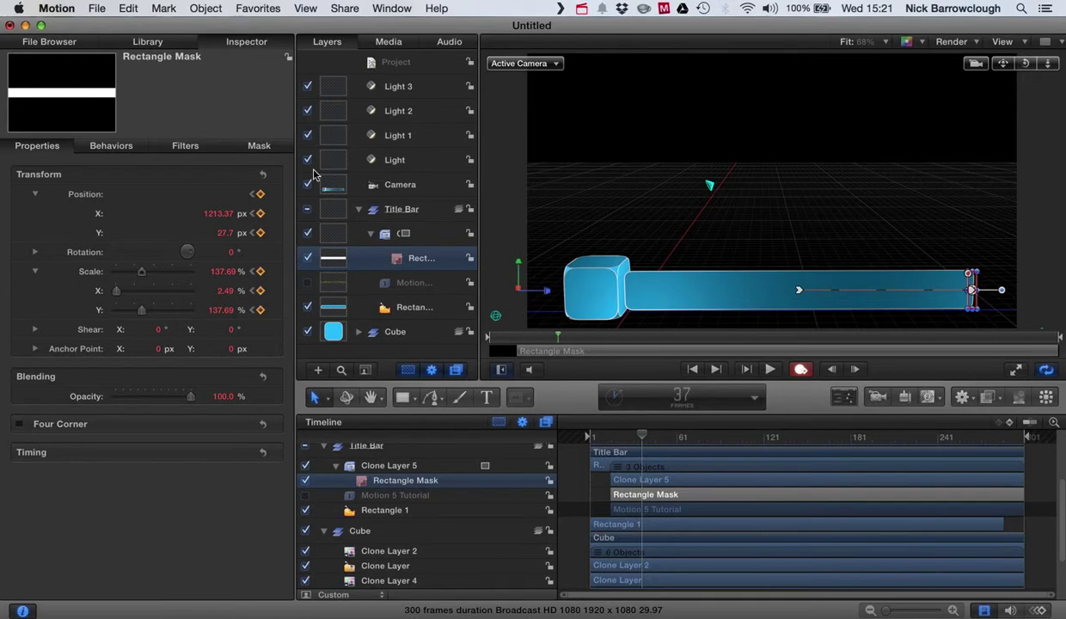
- Set the rectangle mask's Mask Blend Mode to Subtract
left_click(260, 146)
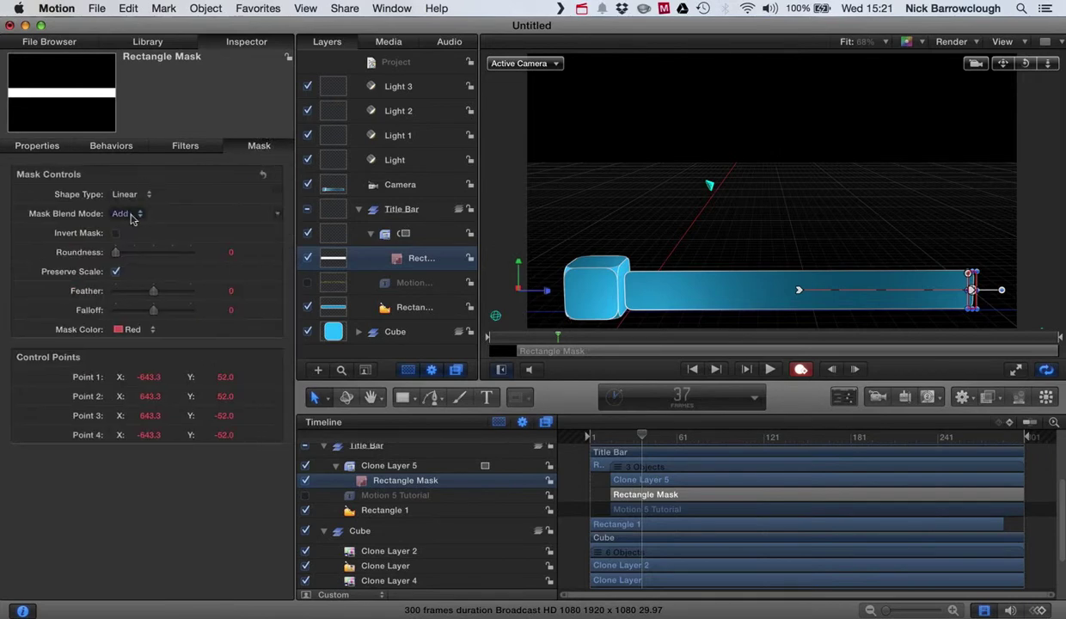
left_click(131, 214)
left_click(131, 226)
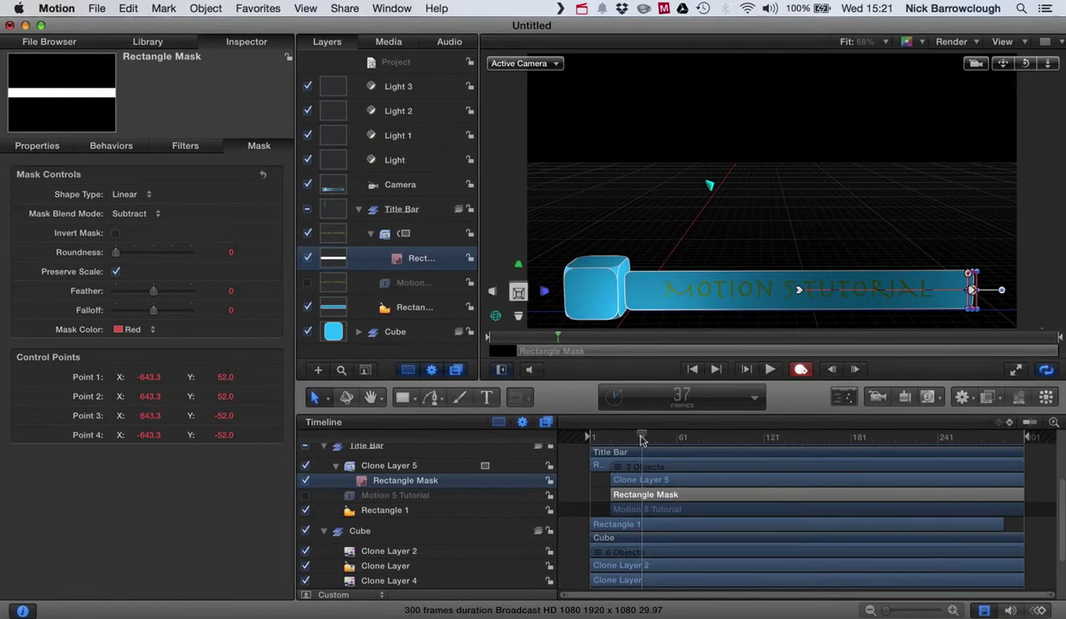
- Play the title wipe from the first frame and scrub back to frame 29 to check it
left_click_drag(641, 435, 518, 438)
left_click(888, 194)
left_click(771, 370)
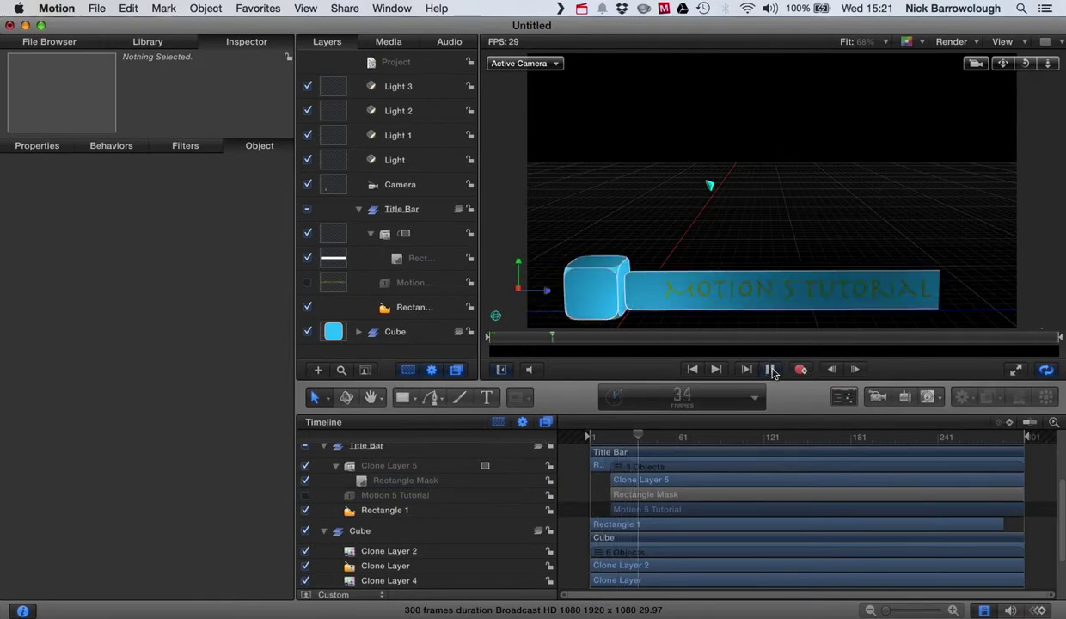
left_click(771, 369)
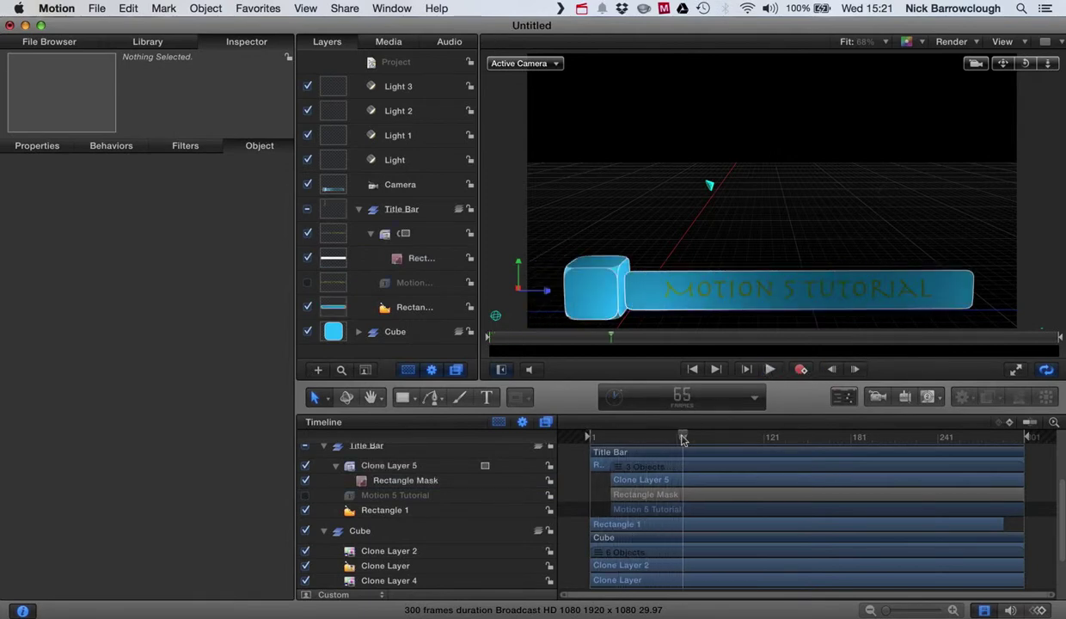
left_click_drag(682, 439, 624, 441)
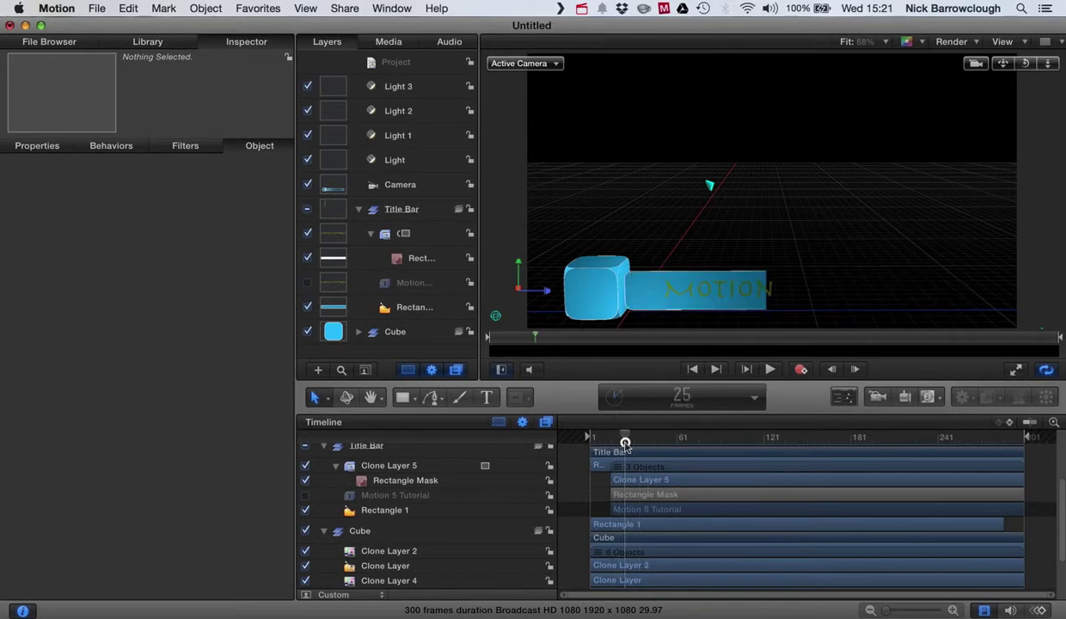
- Delete the Rectangle Mask from Clone Layer 5 and bring up the camera view list
left_click(673, 496)
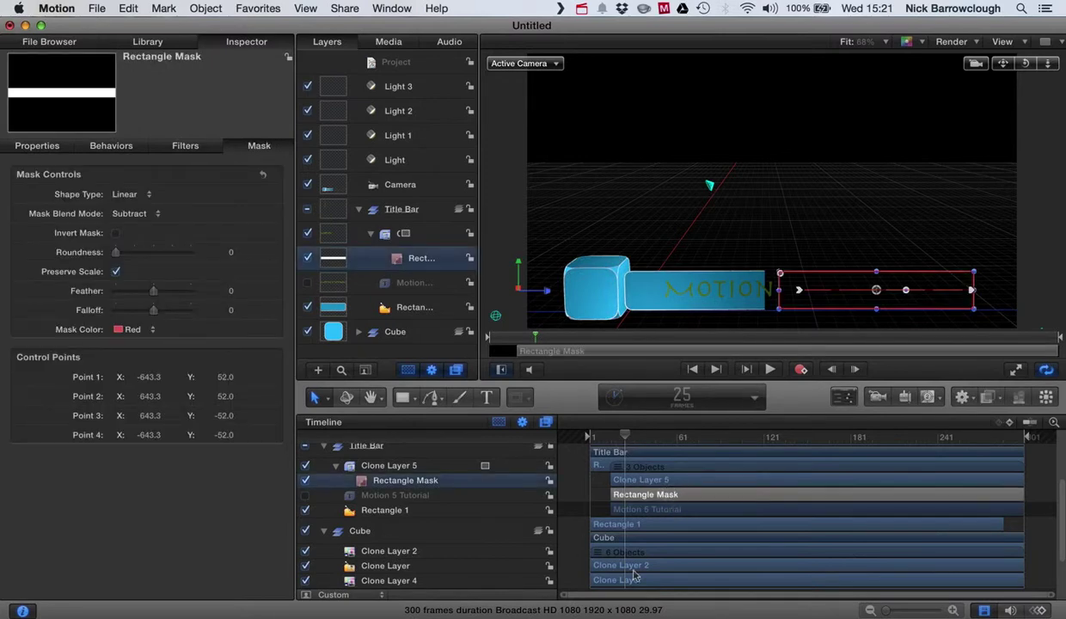
mouse_move(624, 437)
left_mouse_down()
mouse_move(639, 435)
mouse_move(614, 437)
mouse_move(622, 440)
left_mouse_up()
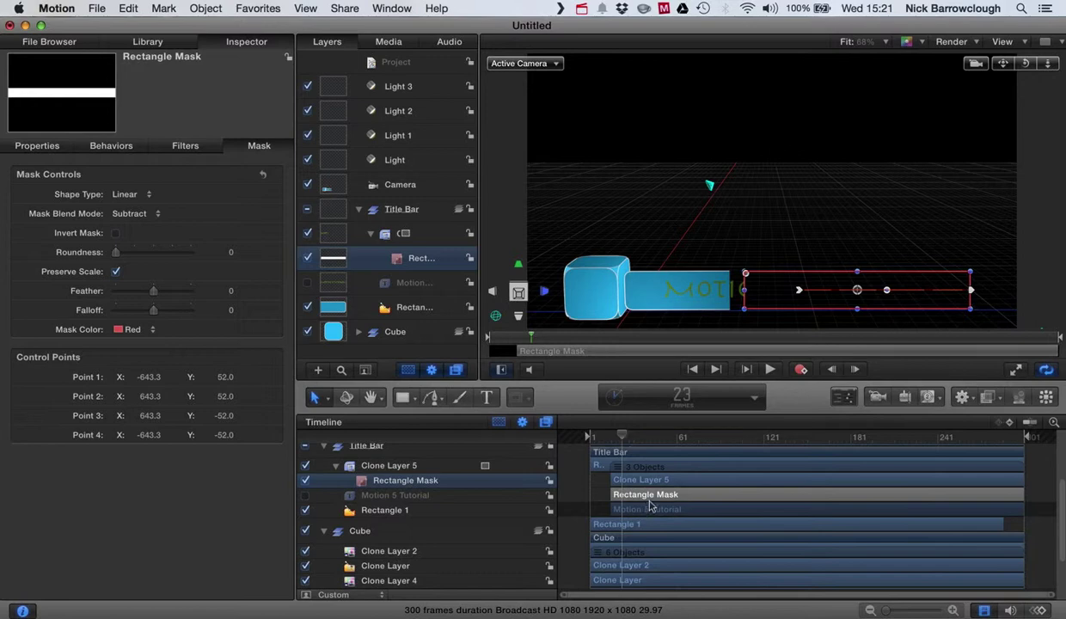
key("Delete")
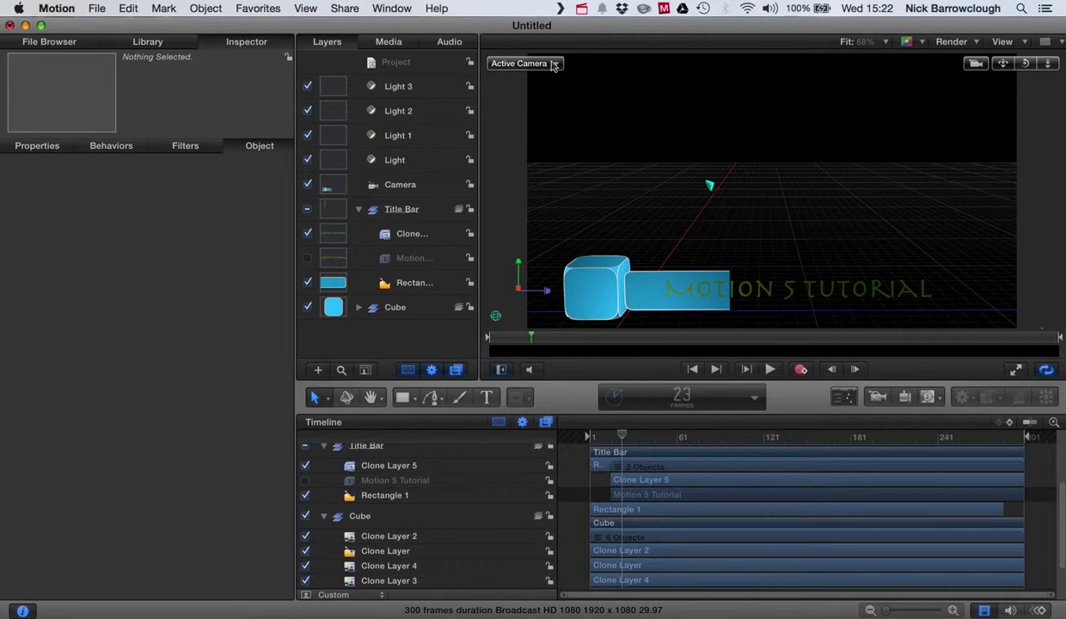
left_click(557, 65)
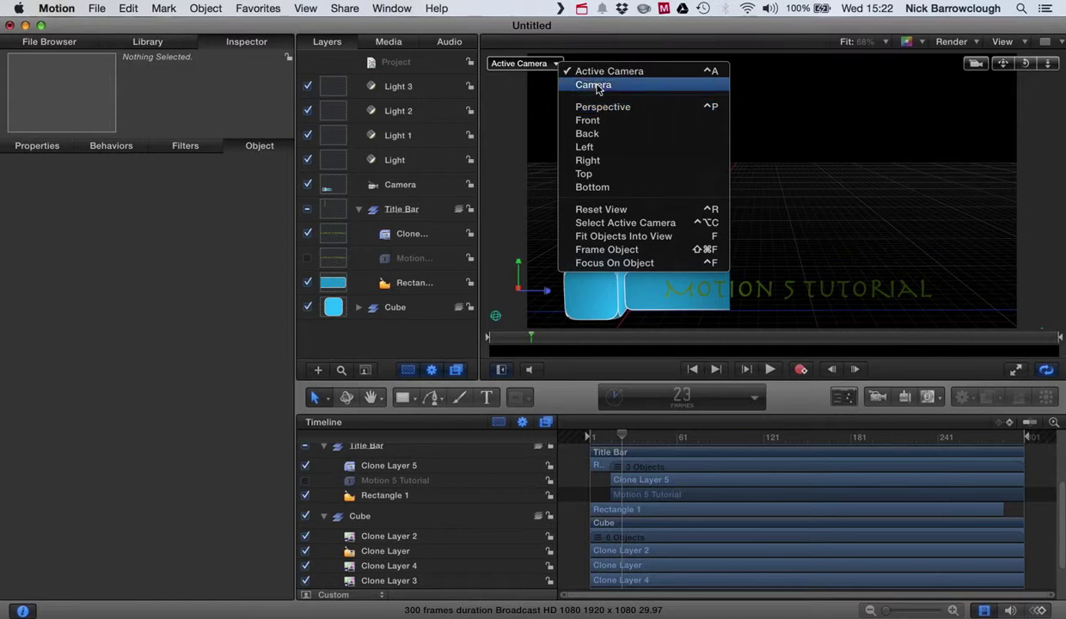
- View through the Camera and slide Clone Layer 5 to X −102.15, Y 170.8, Z 197.88 along the bar
left_click(595, 87)
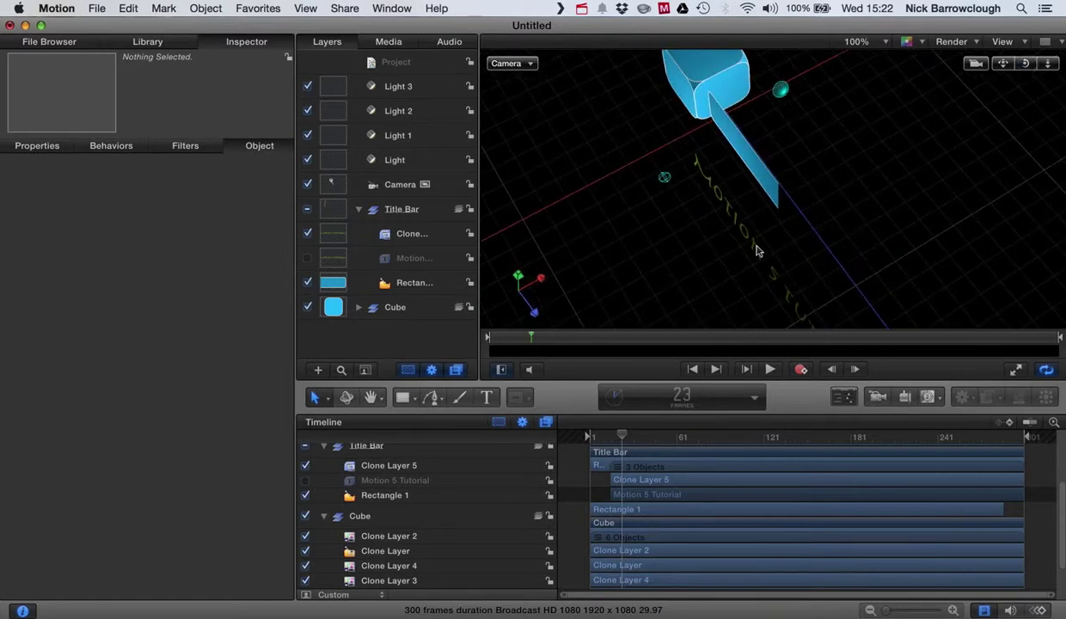
left_click(756, 248)
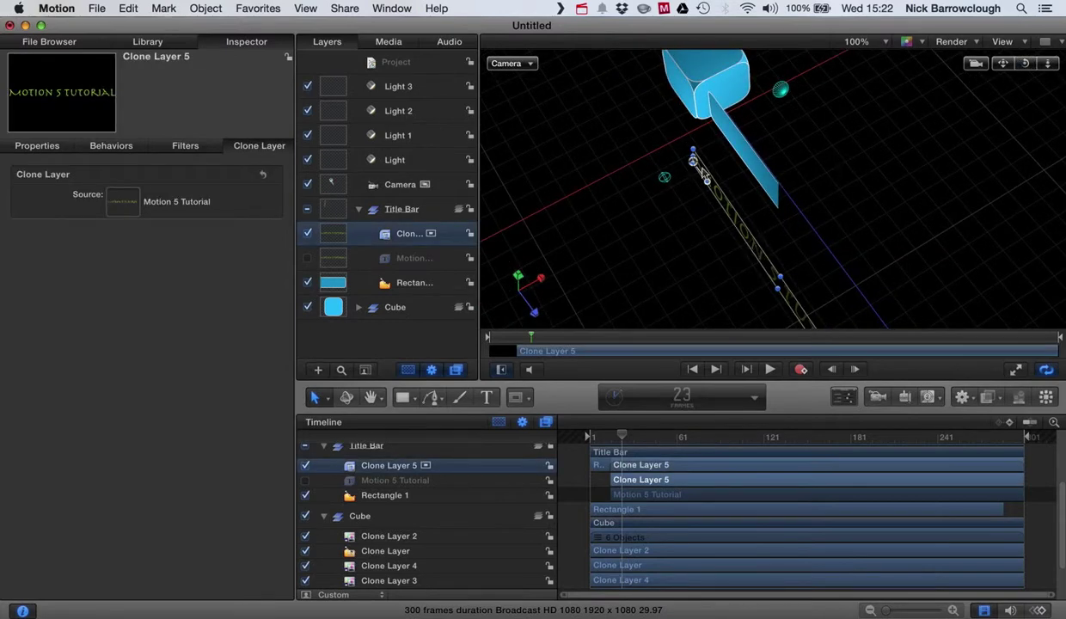
mouse_move(692, 165)
left_mouse_down()
mouse_move(707, 146)
mouse_move(730, 142)
left_mouse_up()
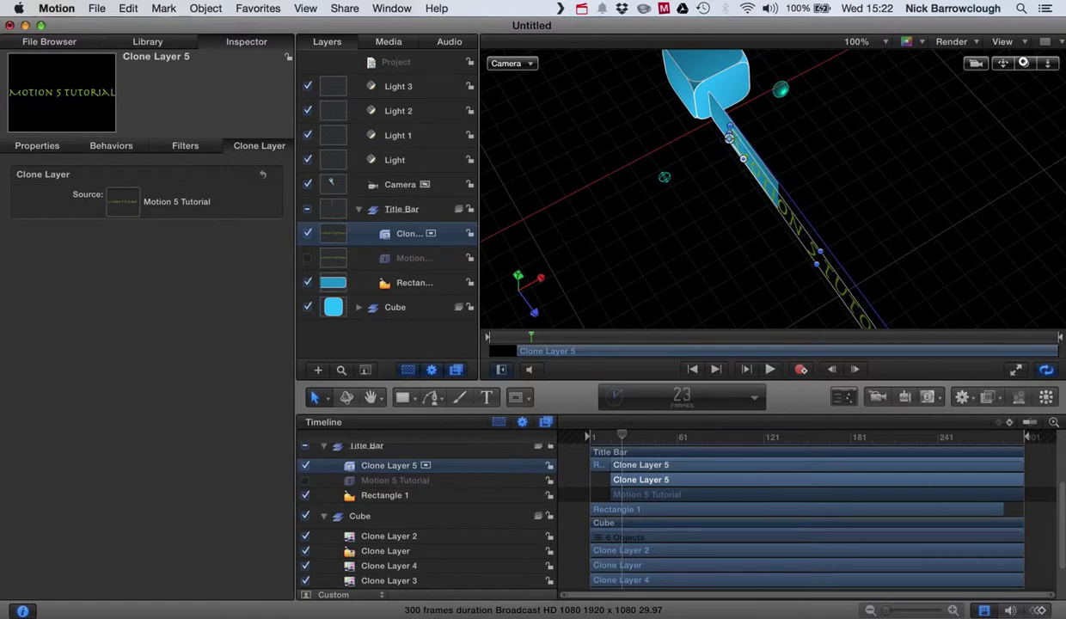
left_click_drag(1023, 63, 1023, 63)
- Set the title clone's Rotation X to 0
left_click(36, 146)
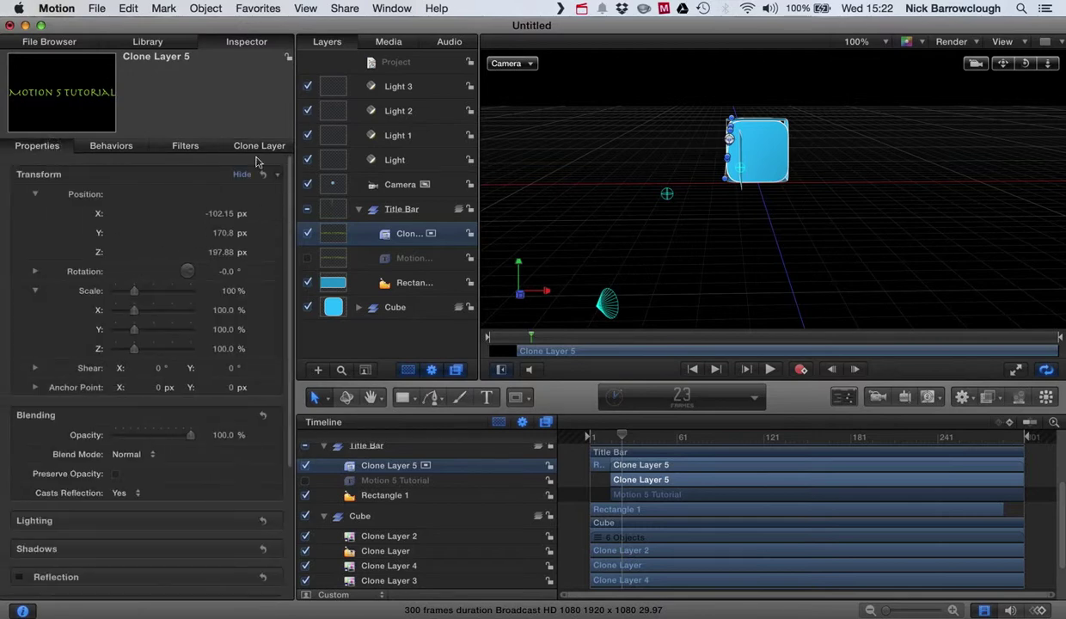
left_click(226, 272)
type("0")
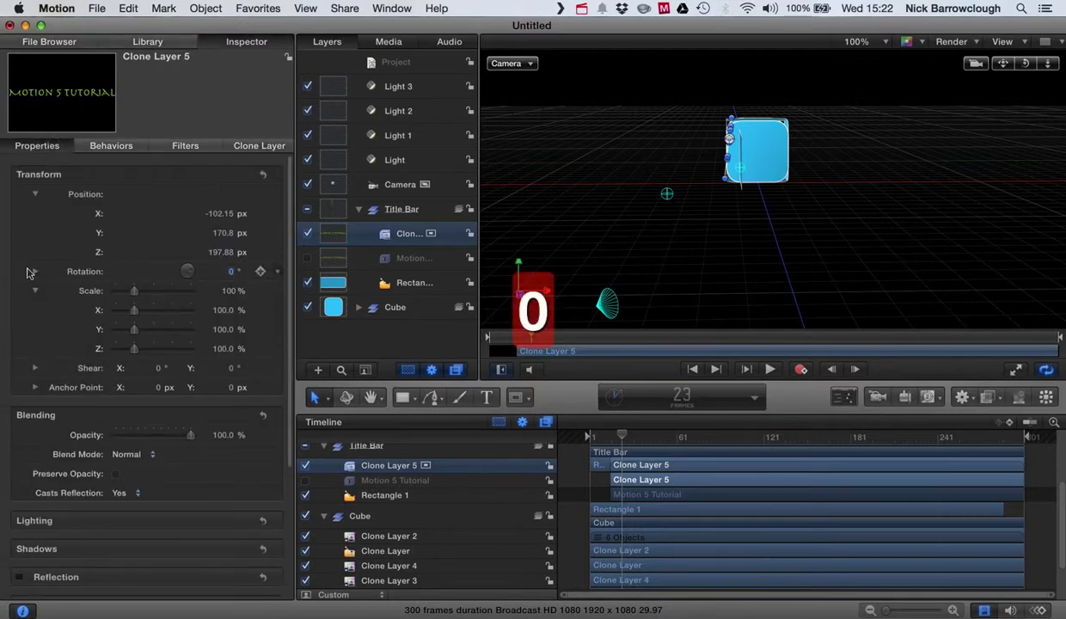
left_click(33, 271)
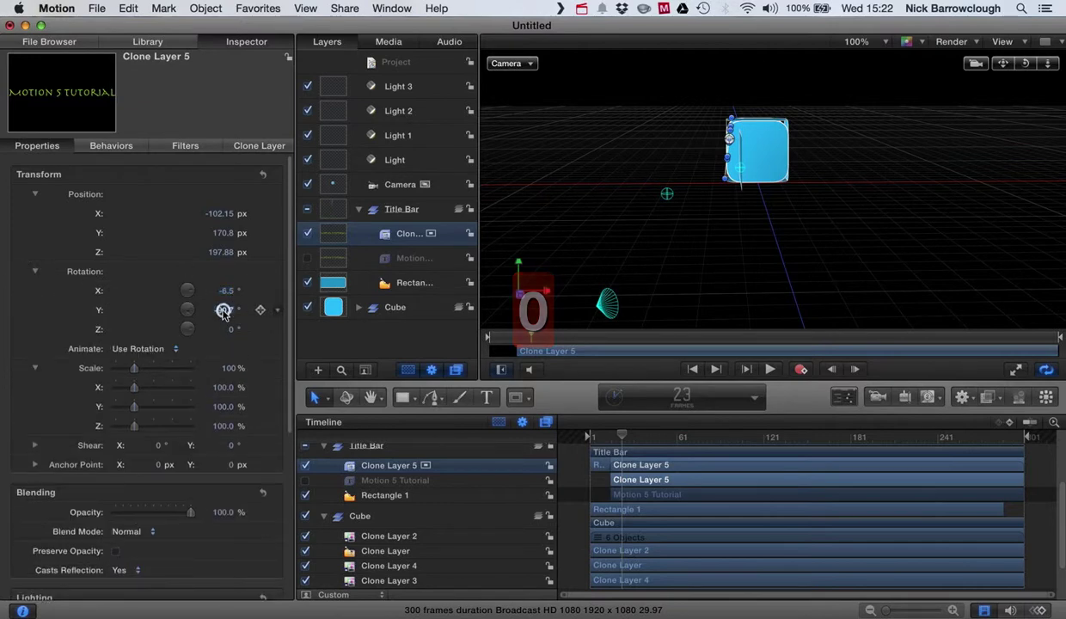
type("0")
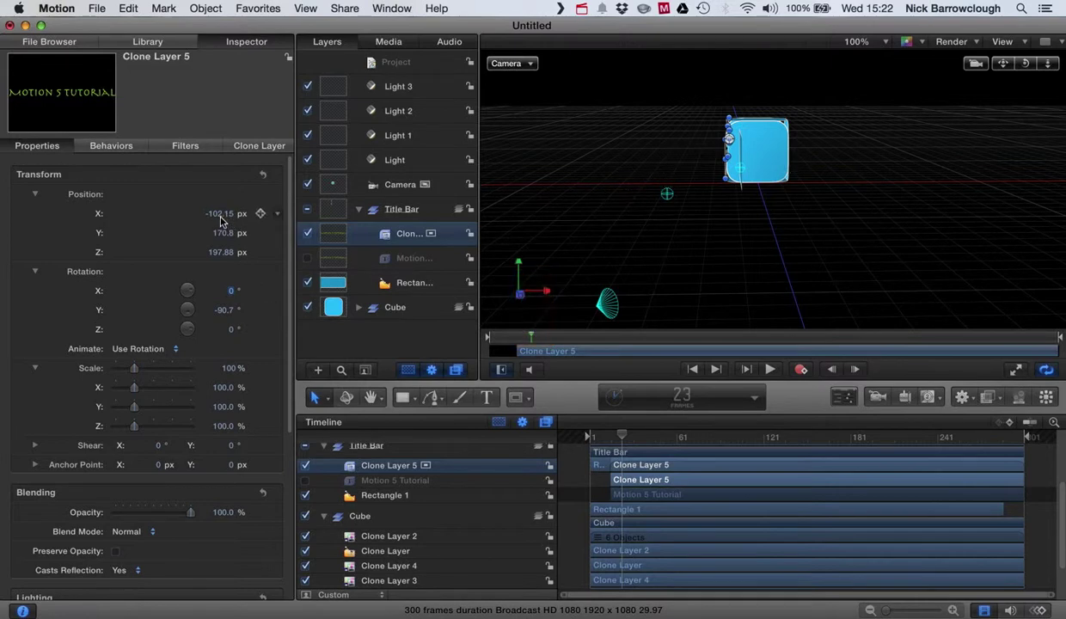
- Reposition the clone to Position X −72.15 px and Y 83.8 px so it lies along the bar
left_click_drag(220, 220, 220, 215)
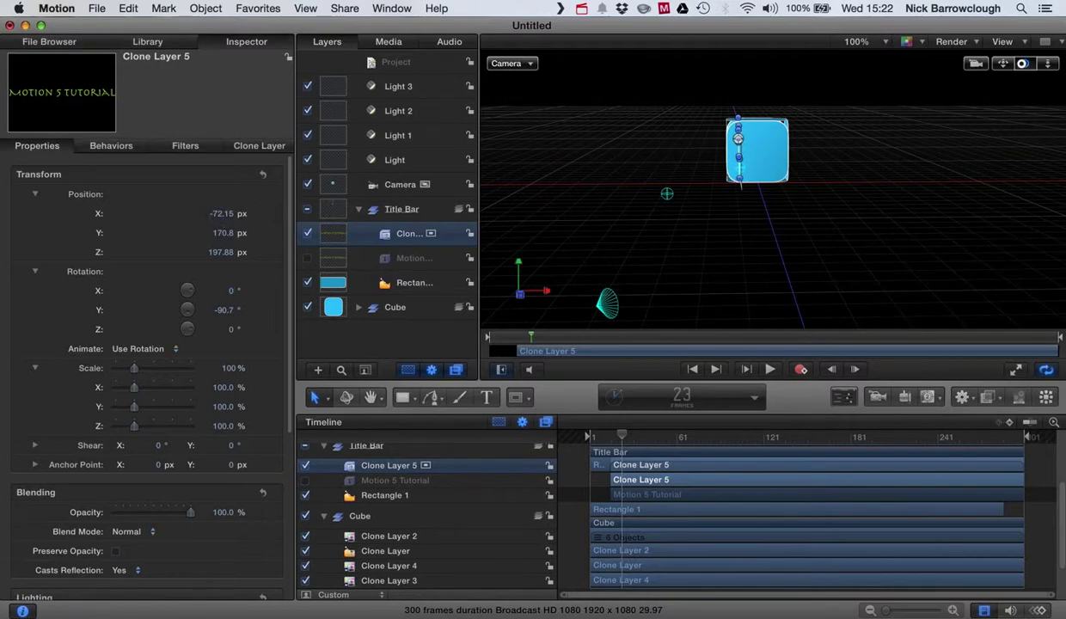
left_click_drag(1022, 67, 1022, 67)
left_click_drag(221, 233, 221, 236)
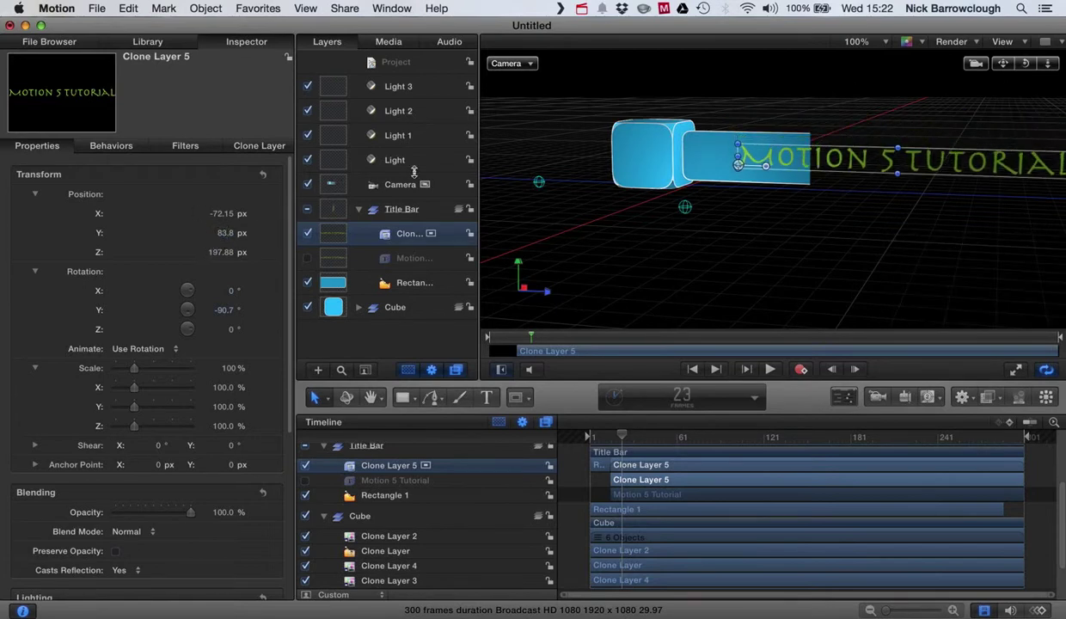
left_click(530, 65)
- Switch back to the Active Camera view and draw a Rectangle Mask over the title text
left_click(595, 71)
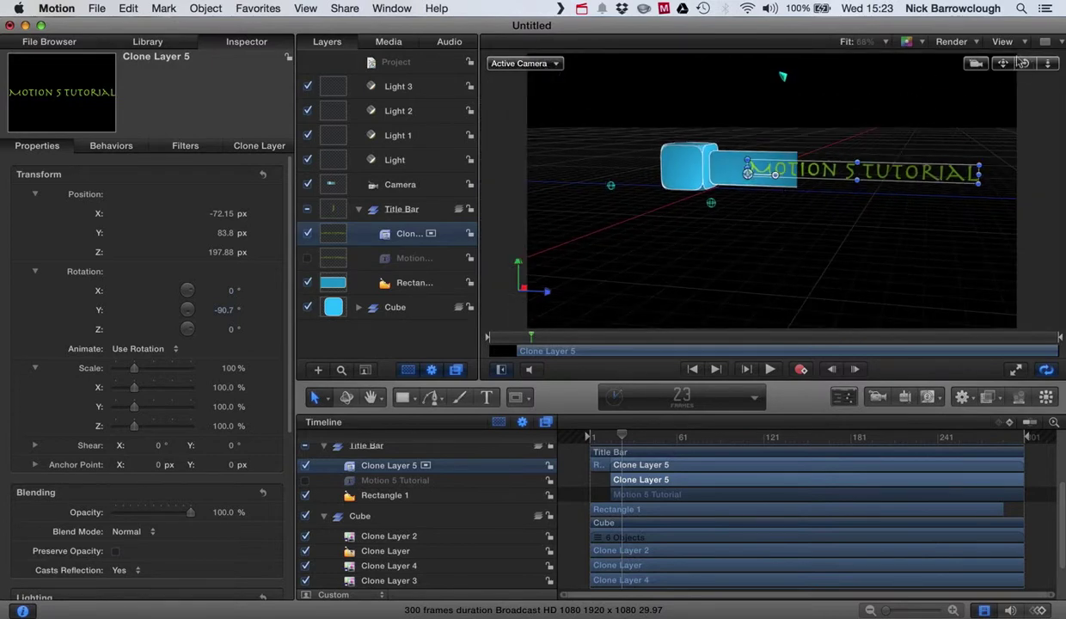
left_click_drag(1024, 66, 1025, 67)
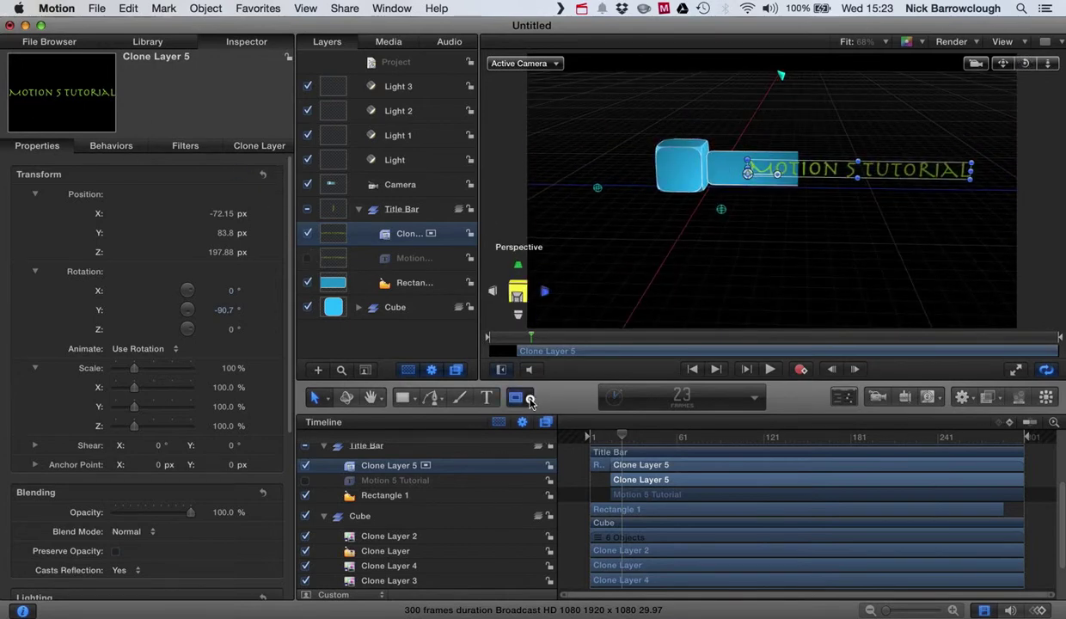
left_click(526, 399)
left_click(550, 421)
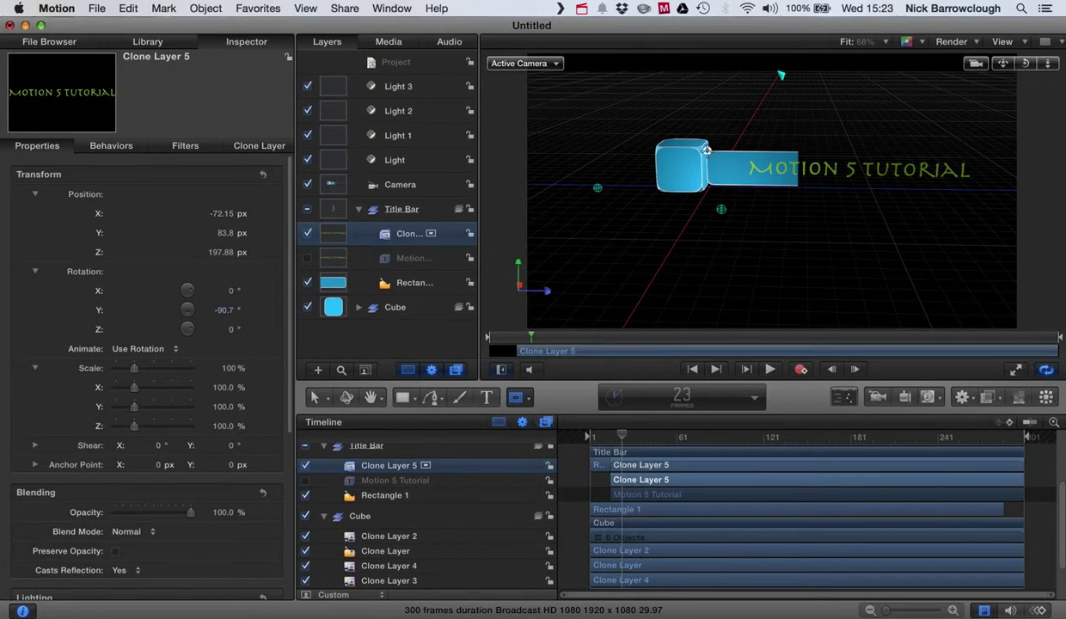
mouse_move(706, 151)
left_mouse_down()
mouse_move(817, 179)
mouse_move(1016, 187)
left_mouse_up()
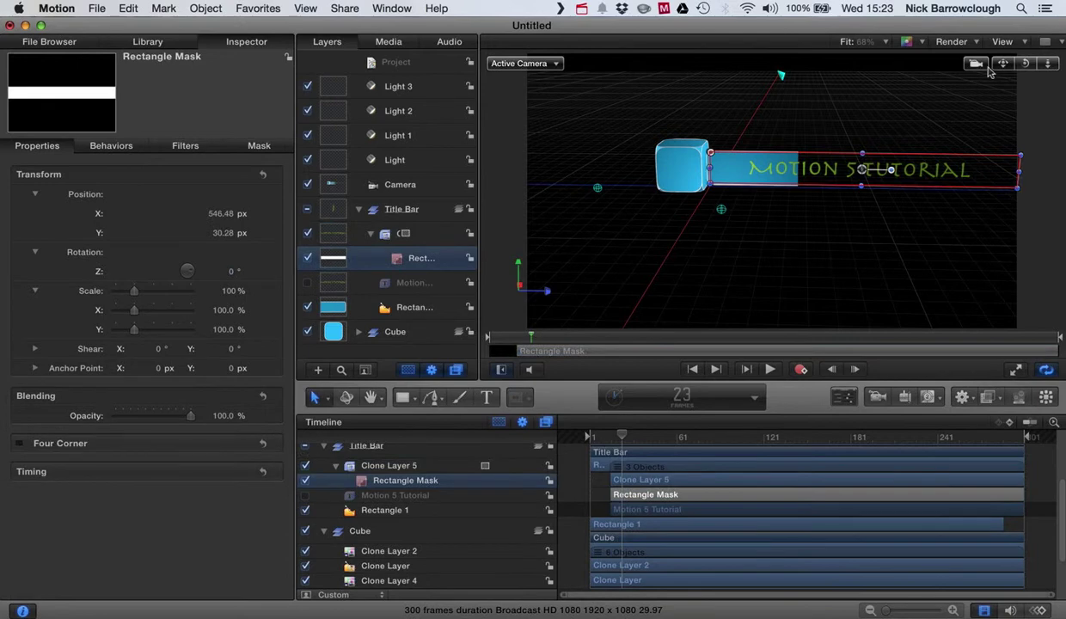
- Orbit and pan around the cube and masked bar, then rewind the playhead to about frame 16
left_click_drag(1025, 65, 971, 70)
left_click_drag(861, 170, 862, 170)
left_click_drag(1025, 65, 925, 144)
left_click_drag(1004, 69, 946, 162)
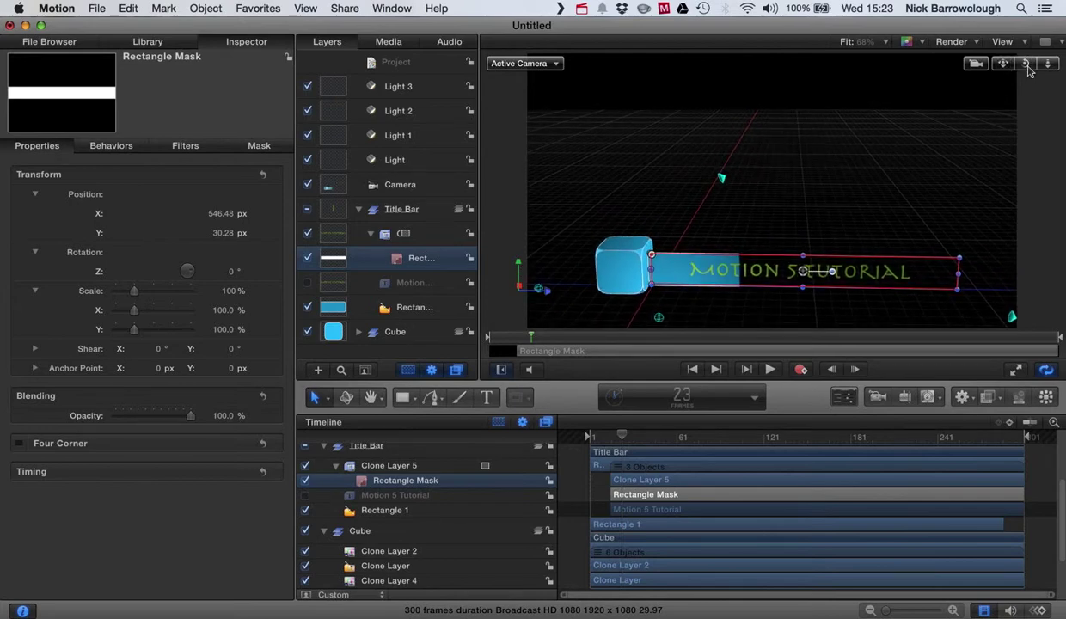
left_click_drag(1025, 65, 1026, 105)
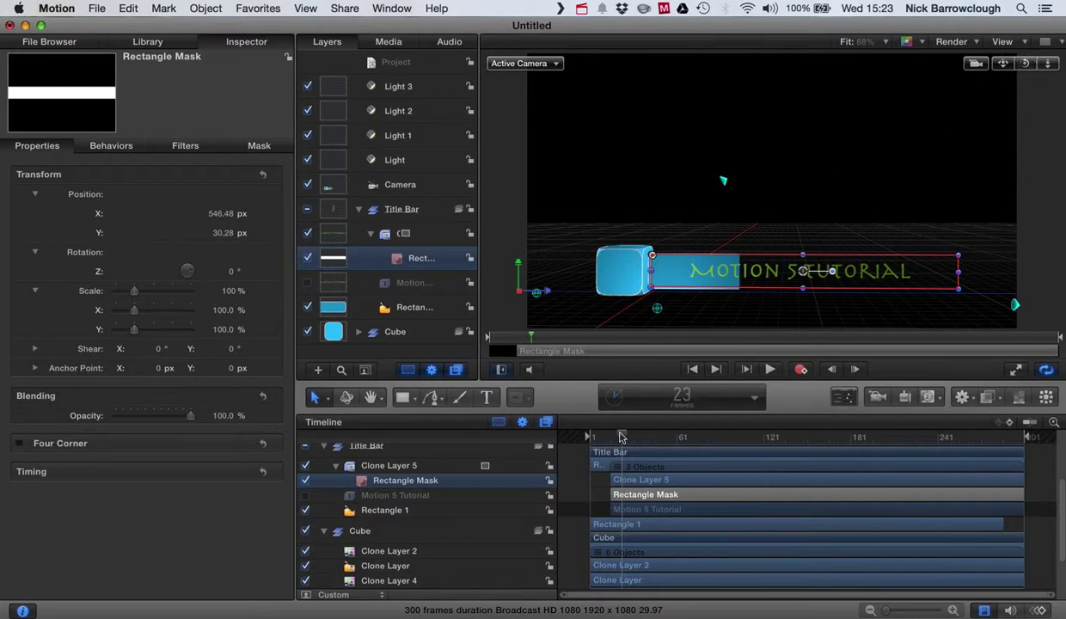
mouse_move(621, 436)
left_mouse_down()
mouse_move(567, 436)
mouse_move(651, 424)
mouse_move(567, 426)
mouse_move(640, 414)
mouse_move(608, 419)
left_mouse_up()
- Turn on keyframe recording and move the playhead to frame 37
left_click(801, 369)
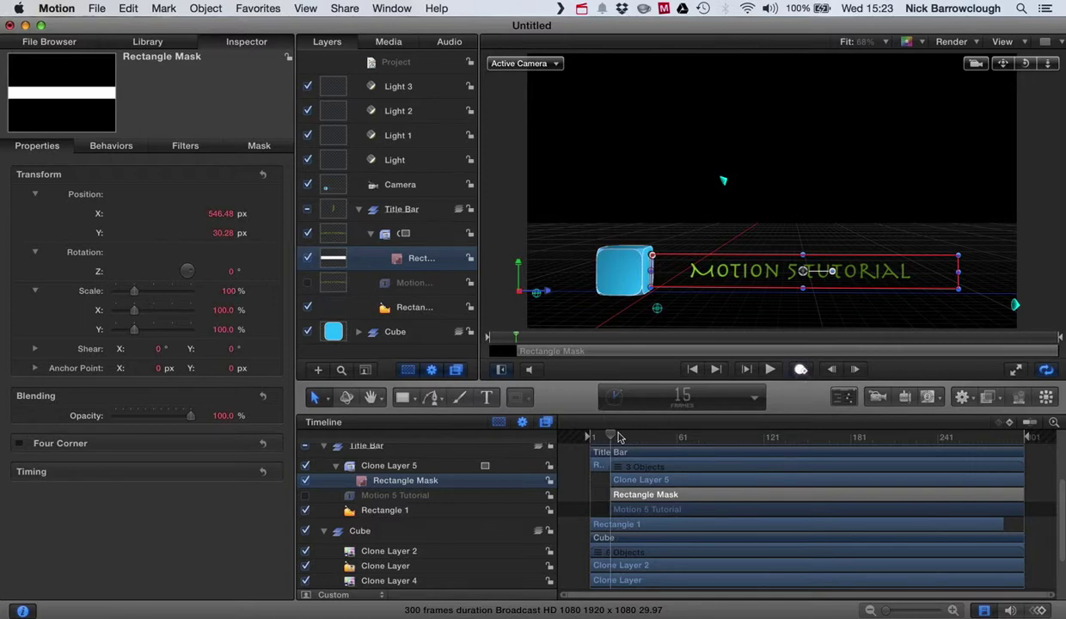
left_click_drag(612, 440, 615, 441)
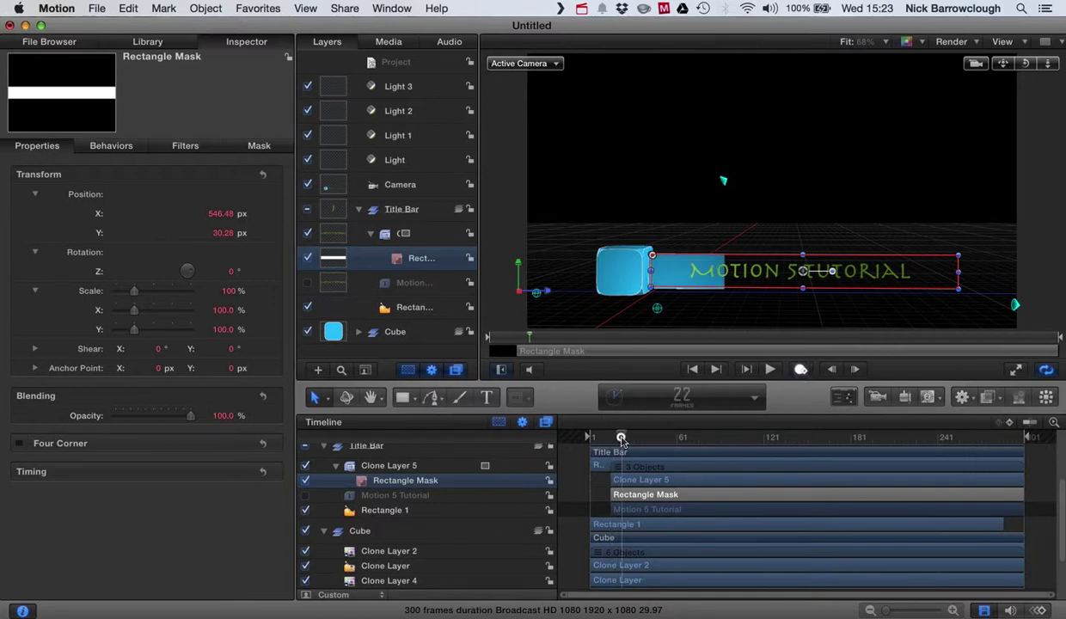
left_click_drag(621, 438, 641, 435)
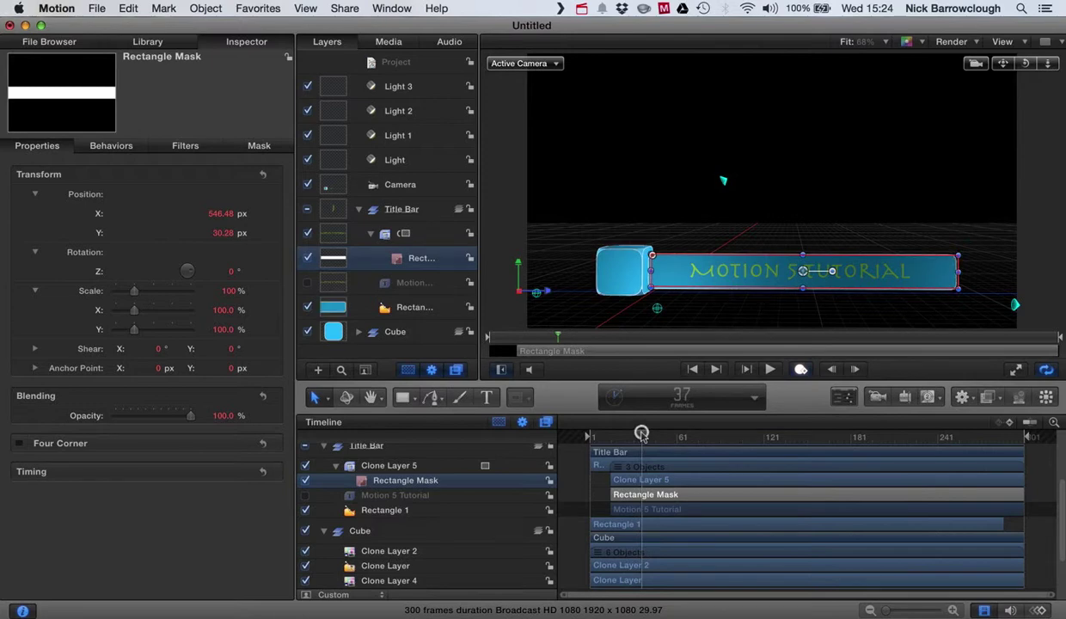
- Shrink the mask from its left edge to a 5.34% sliver at the bar's right end, then scrub back
key("a")
left_click_drag(651, 272, 924, 263)
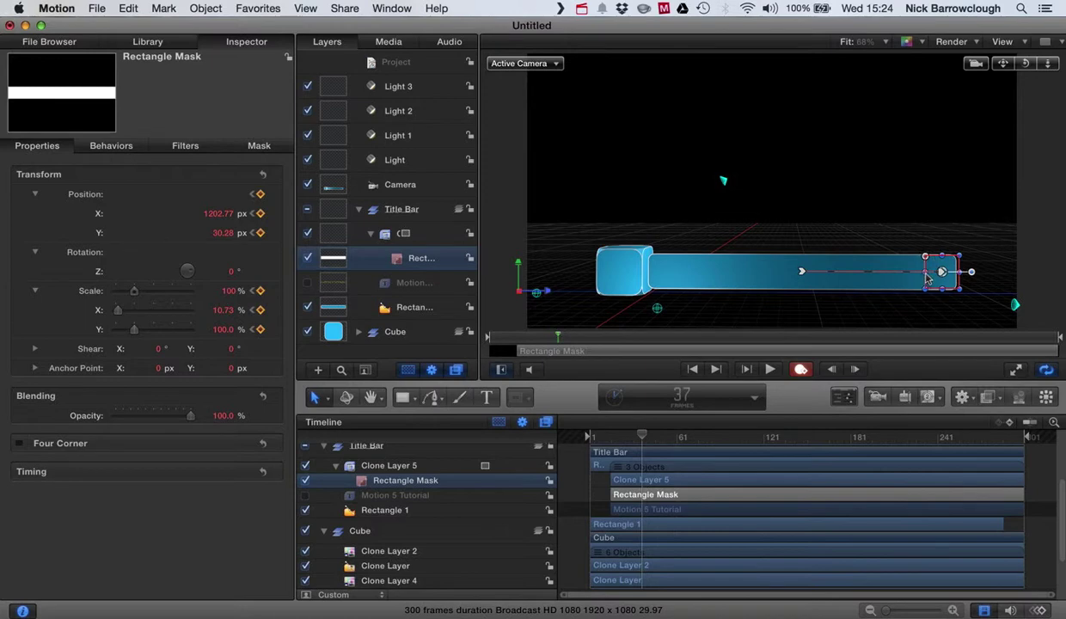
mouse_move(926, 274)
left_mouse_down()
mouse_move(913, 273)
mouse_move(944, 277)
left_mouse_up()
left_click_drag(640, 439, 605, 437)
- Set the Rectangle Mask's blend mode to Subtract
left_click(257, 146)
left_click(129, 213)
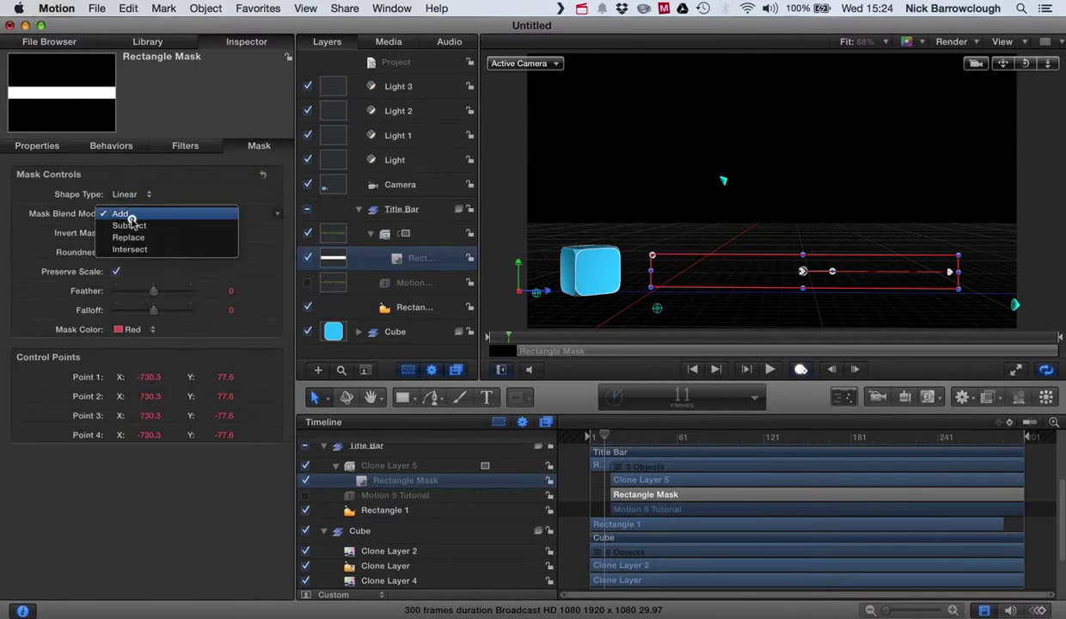
left_click(133, 223)
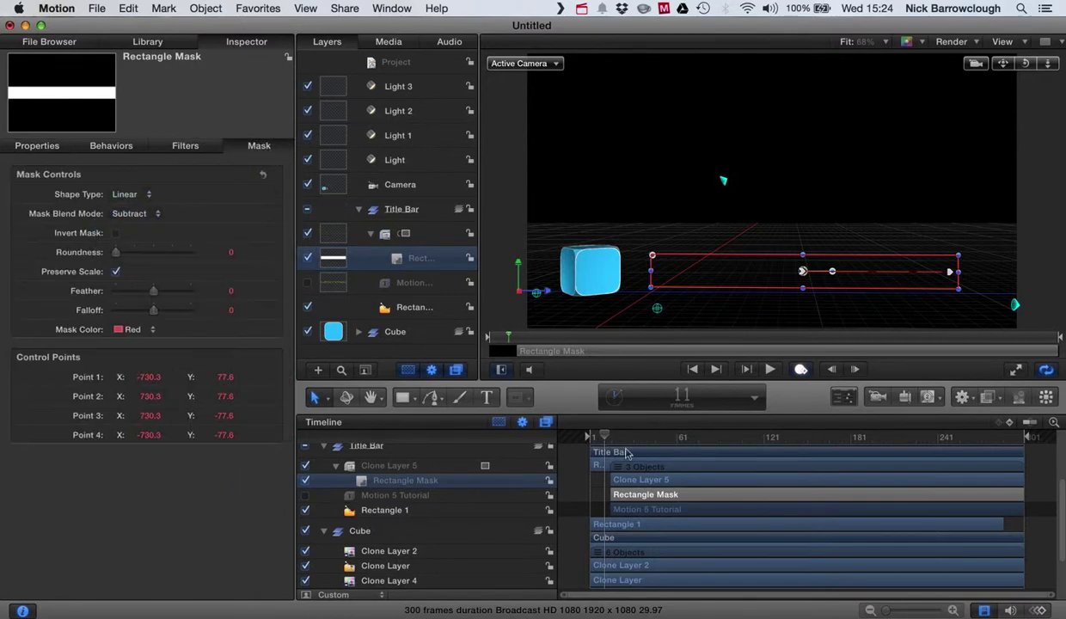
- Play the animation from the first frame to preview the title wipe, then step back to inspect it
key("Home")
left_click(800, 369)
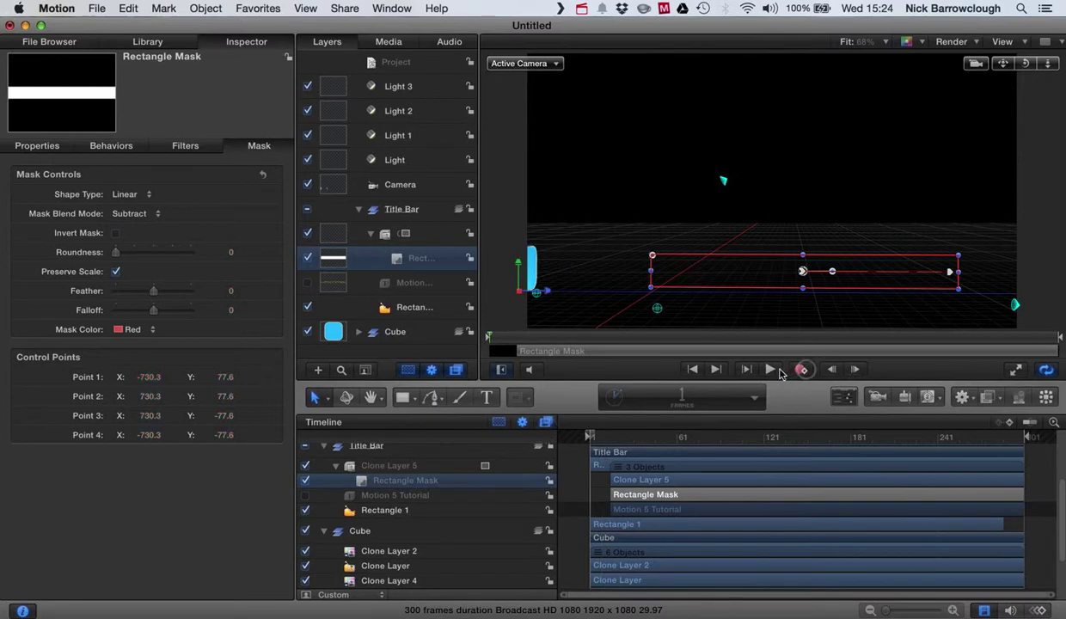
left_click(771, 370)
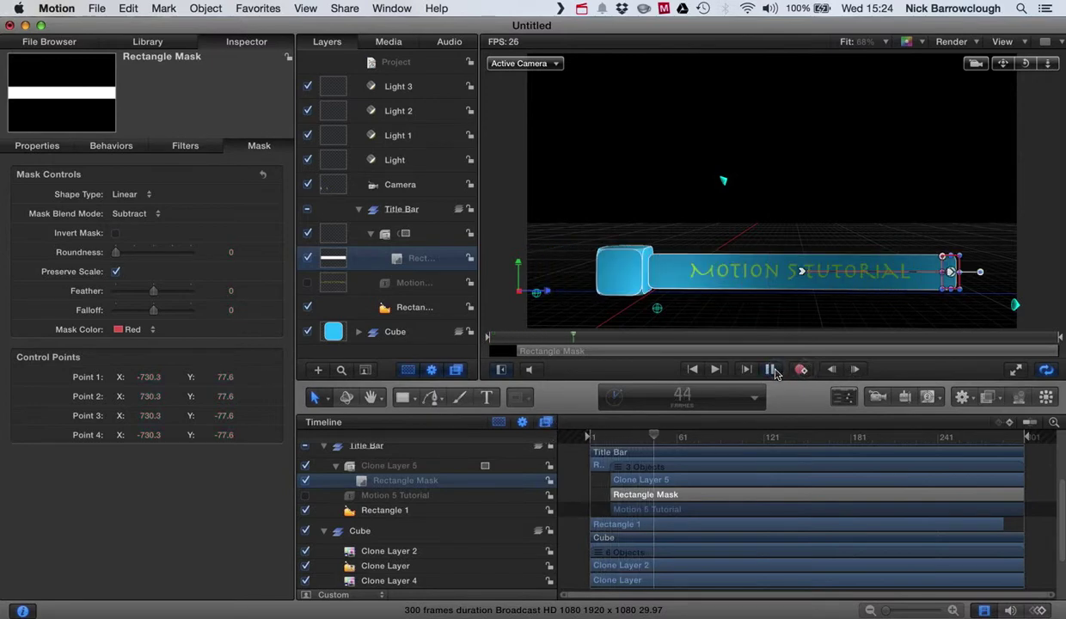
left_click(771, 370)
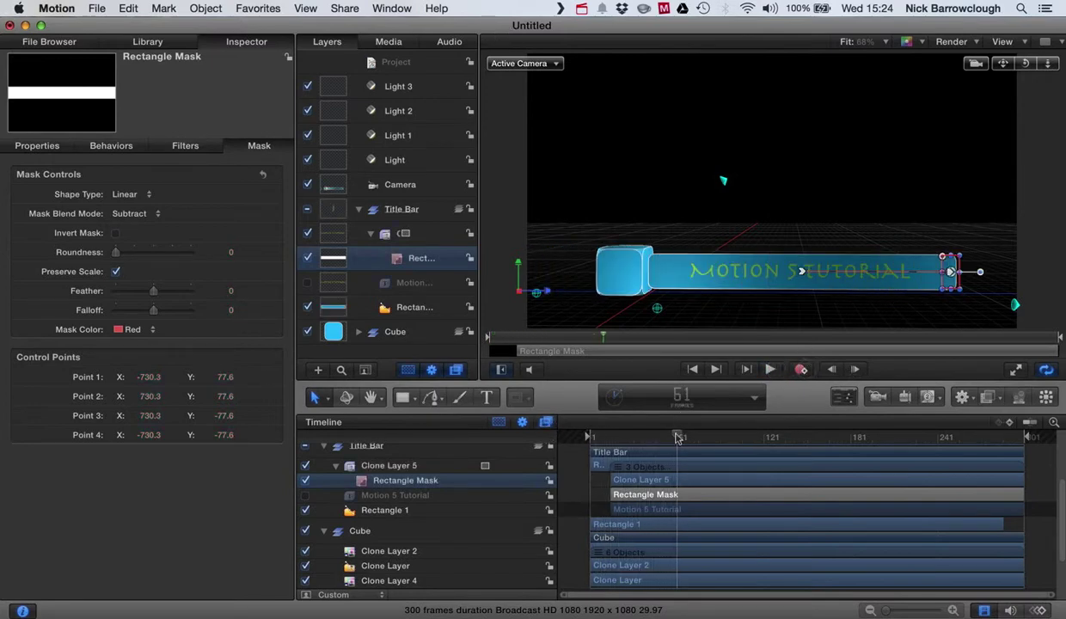
left_click_drag(677, 437, 612, 441)
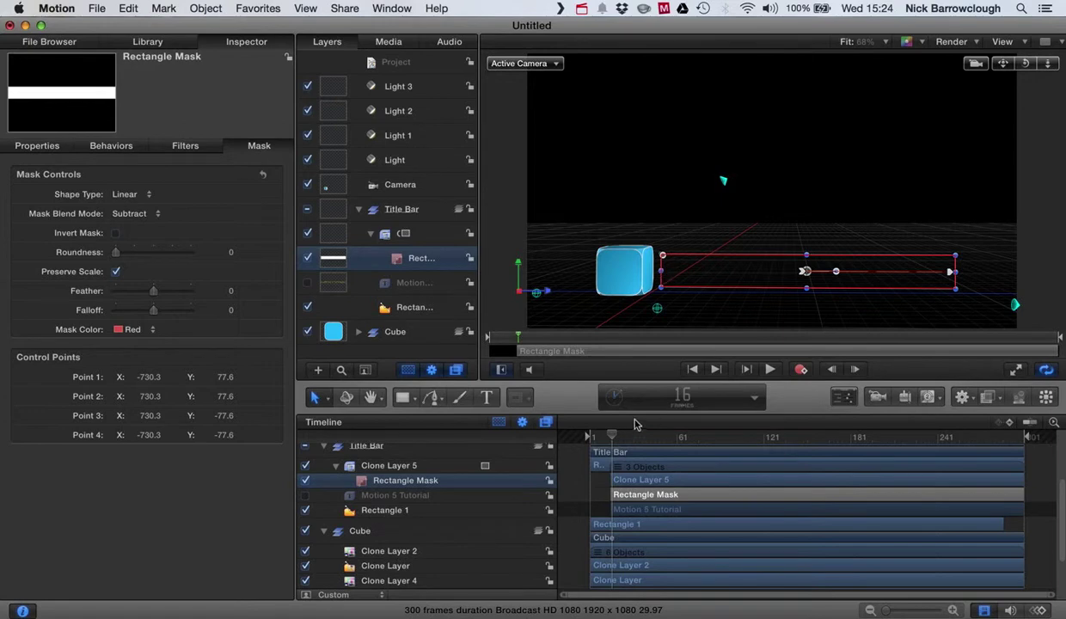
- With recording on at frame 20, widen the mask leftward so the title stays hidden
left_click(800, 369)
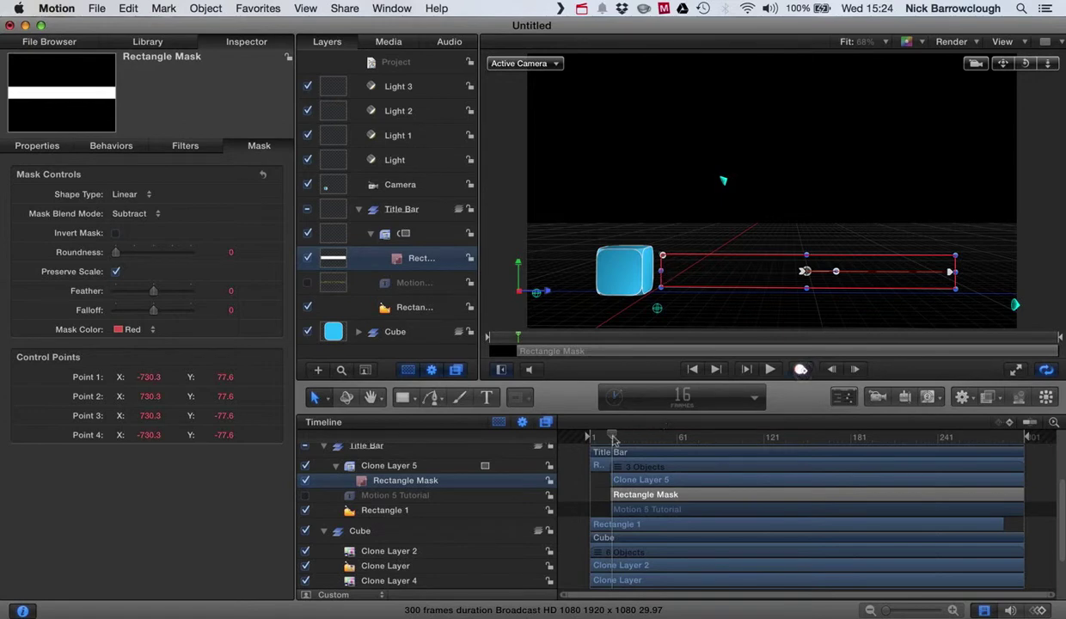
left_click_drag(612, 441, 618, 435)
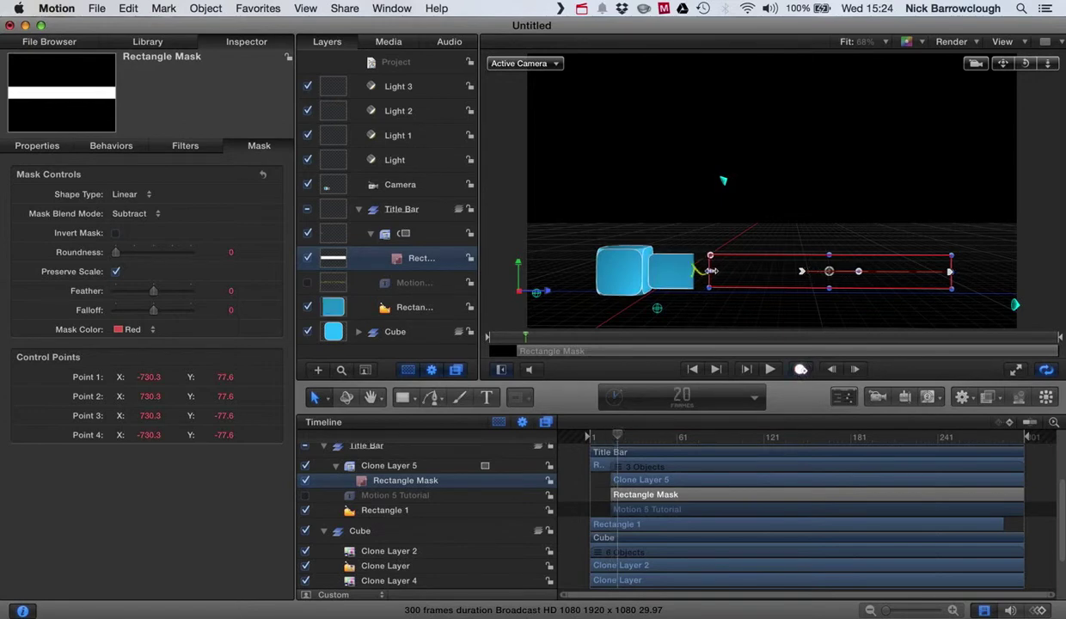
left_click_drag(706, 268, 690, 273)
left_click_drag(616, 435, 496, 428)
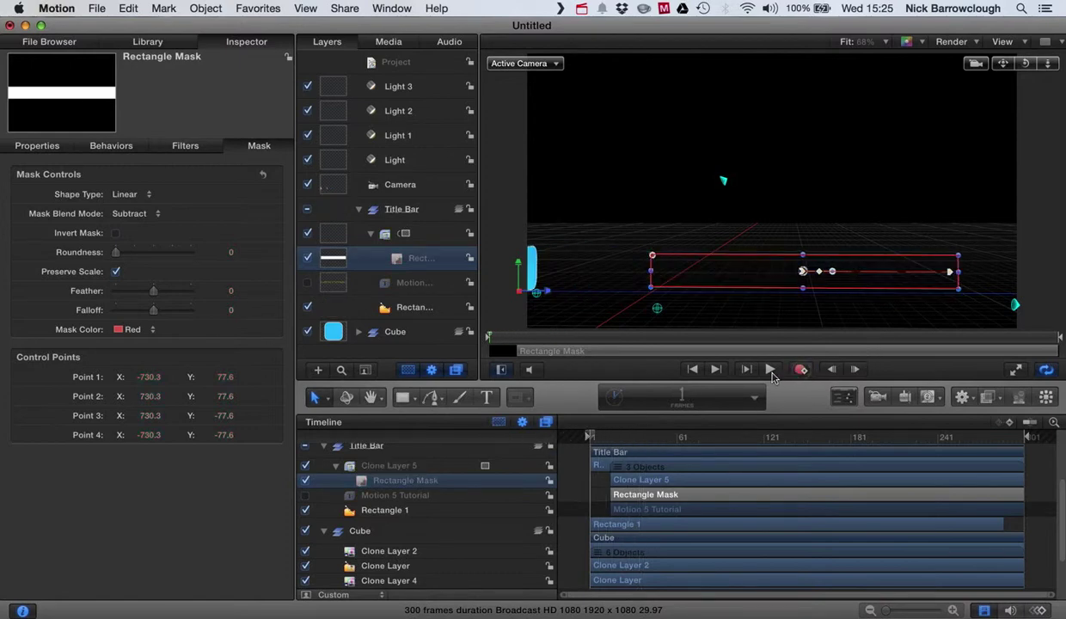
- Play the revised wipe from the start, stopping at frame 65, and select the title clone
left_click(770, 370)
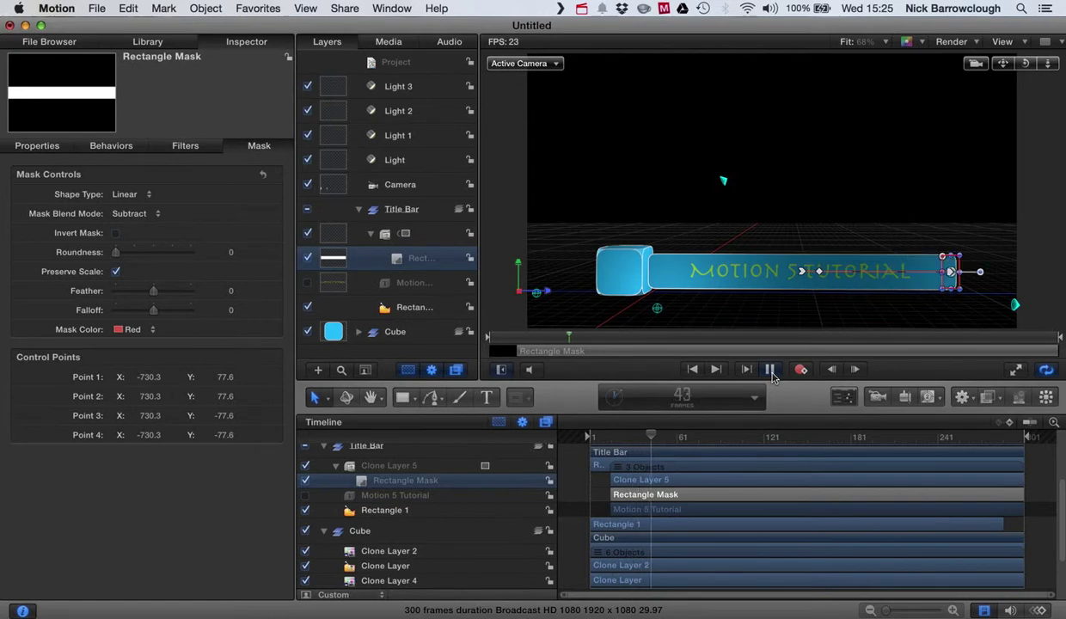
left_click(770, 369)
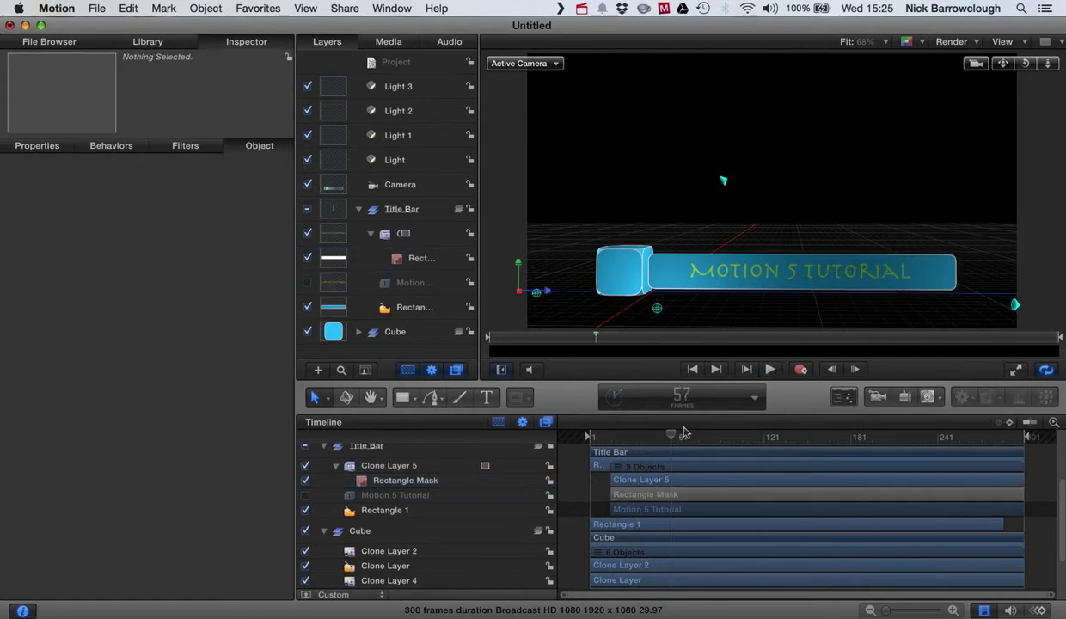
left_click_drag(672, 439, 514, 425)
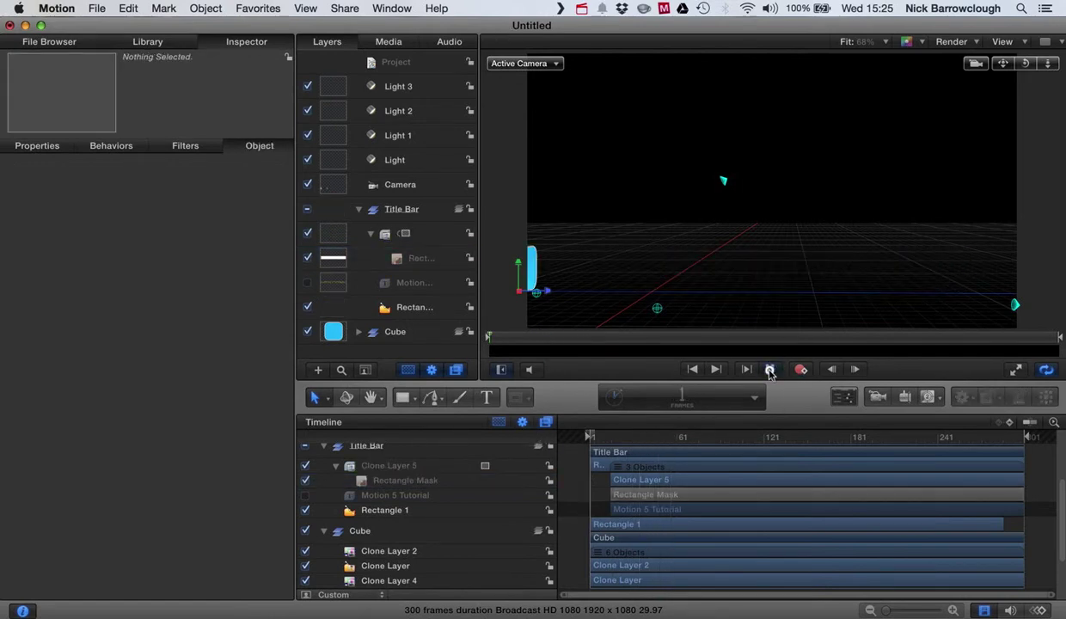
left_click(770, 370)
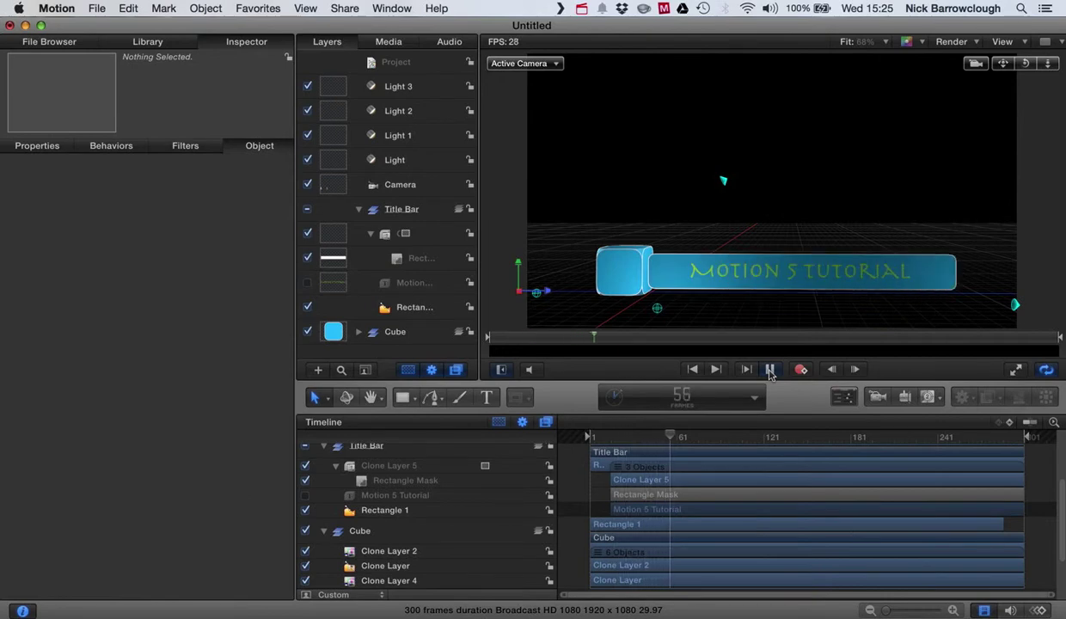
left_click(770, 370)
left_click(724, 282)
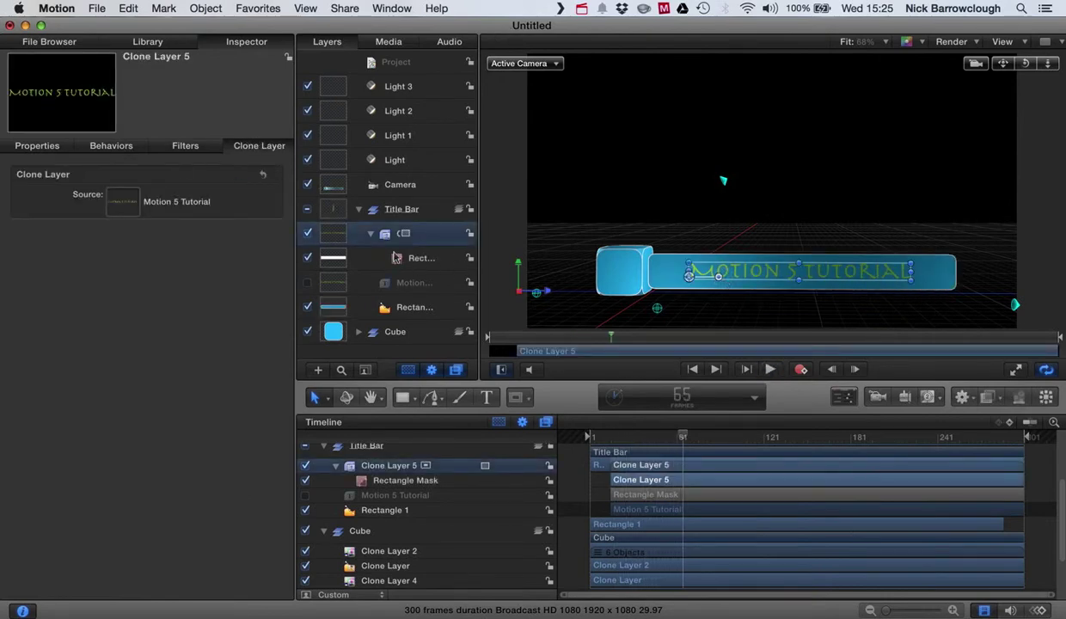
- Set the Motion 5 Tutorial text's face colour to dark blue
left_click(413, 284)
left_click(37, 145)
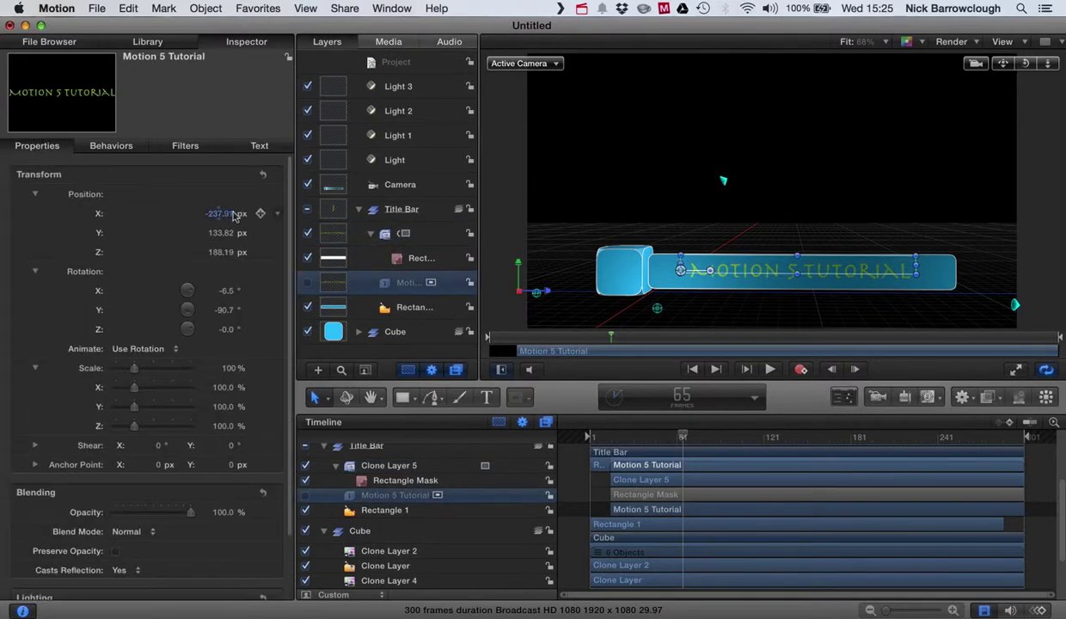
left_click(257, 146)
left_click(141, 260)
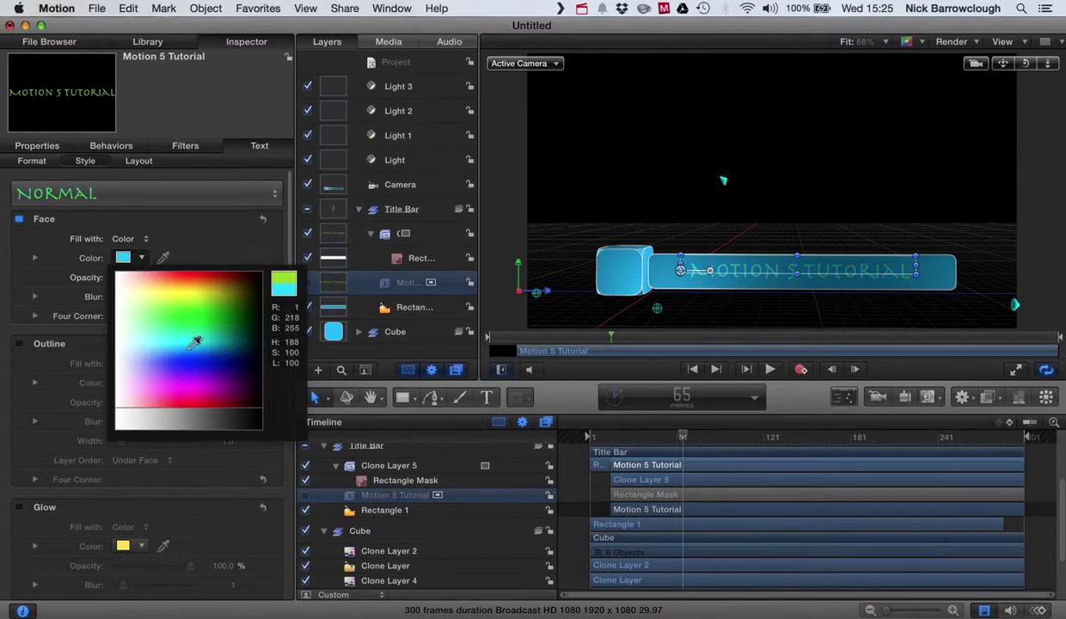
left_click_drag(195, 338, 230, 368)
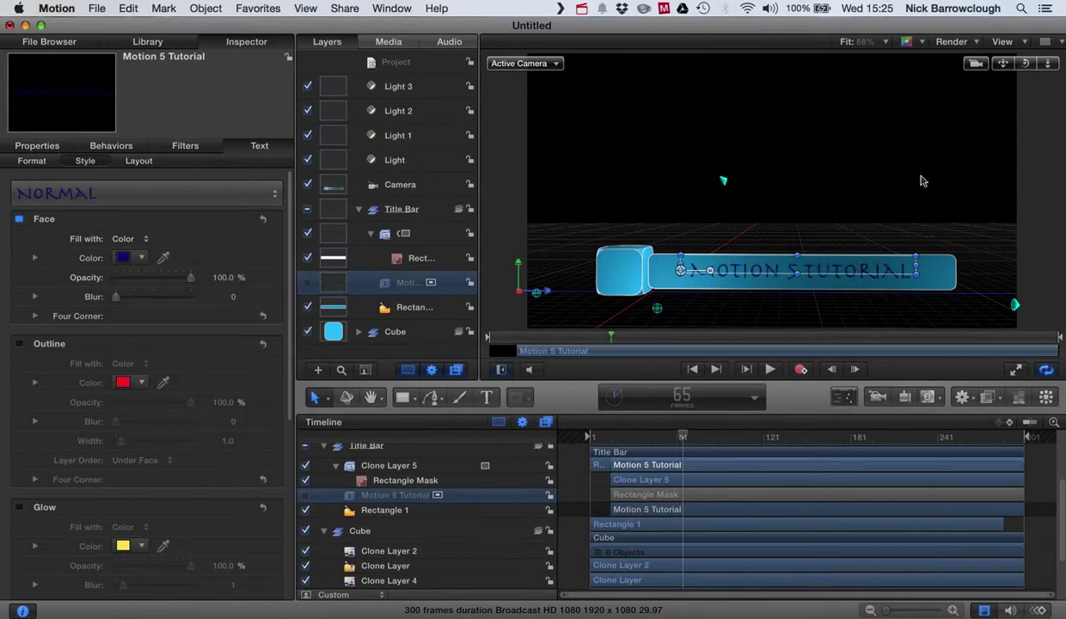
scroll(133, 480, "down", 1)
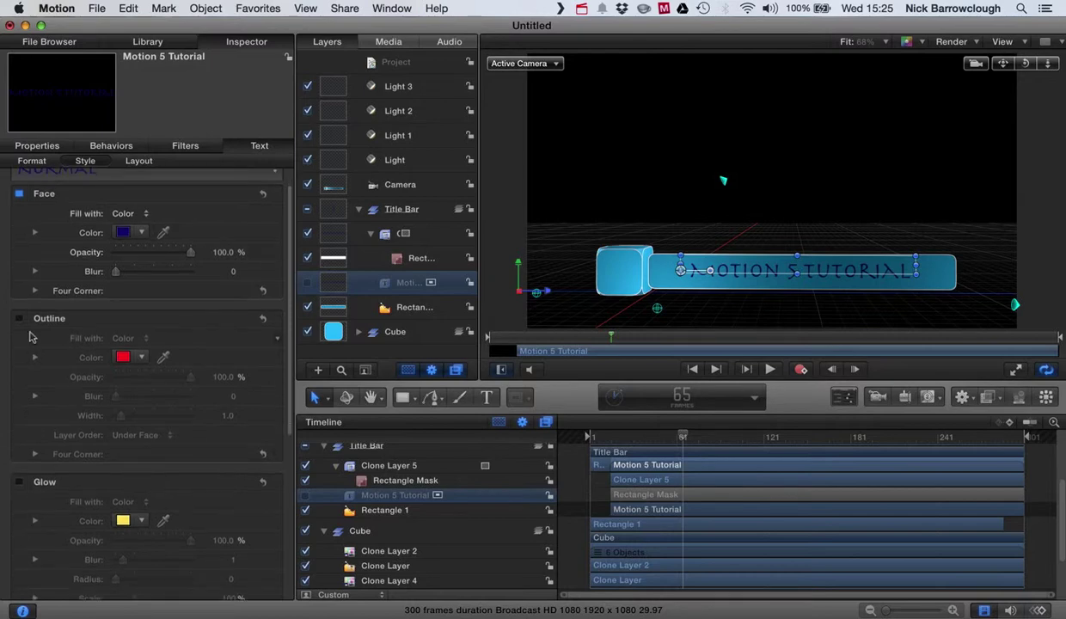
- Give the text an outline with a new colour and a 75% drop shadow
left_click(19, 321)
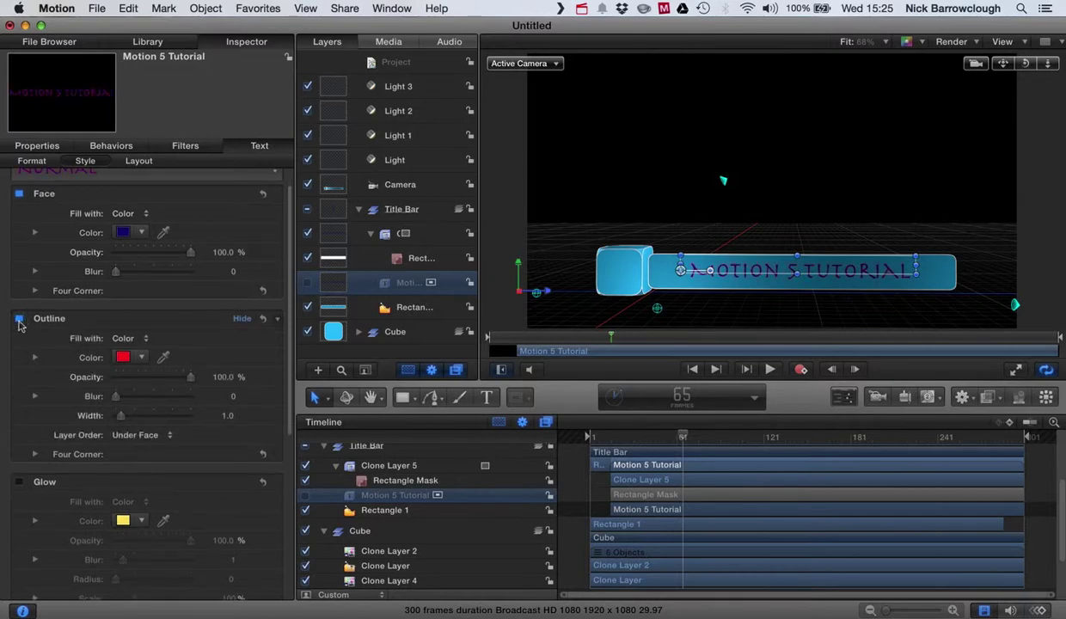
left_click(141, 356)
left_click_drag(141, 357, 118, 484)
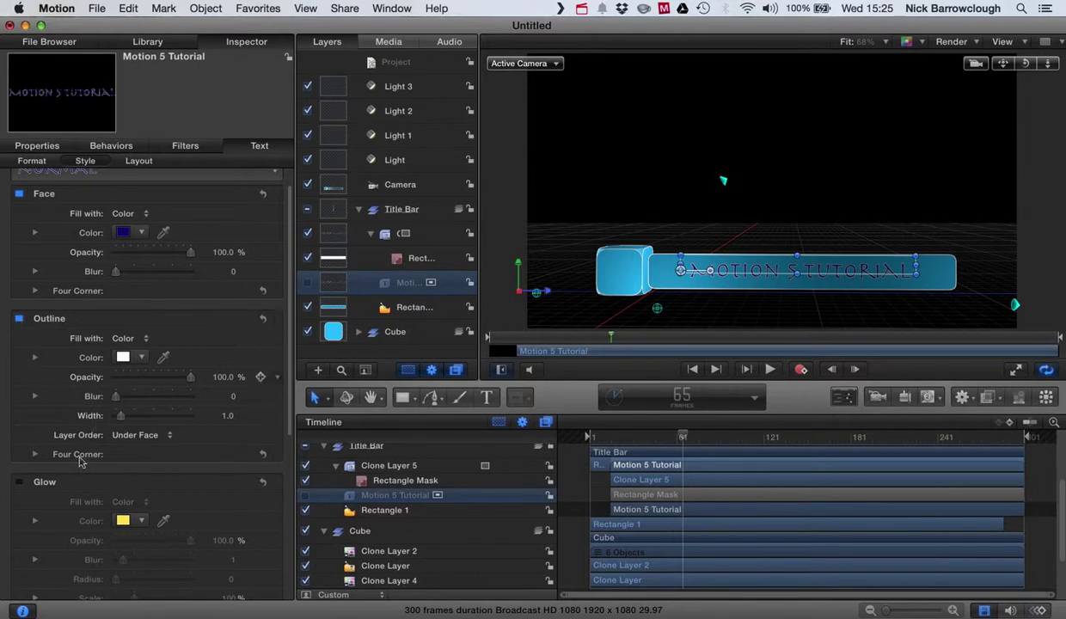
scroll(92, 482, "down", 8)
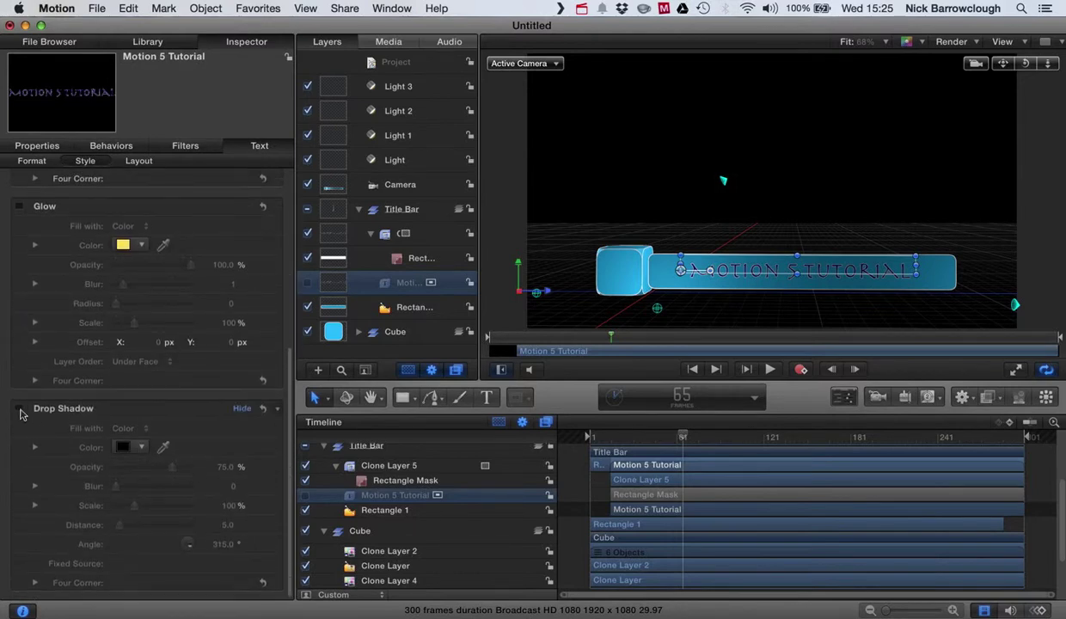
left_click(20, 409)
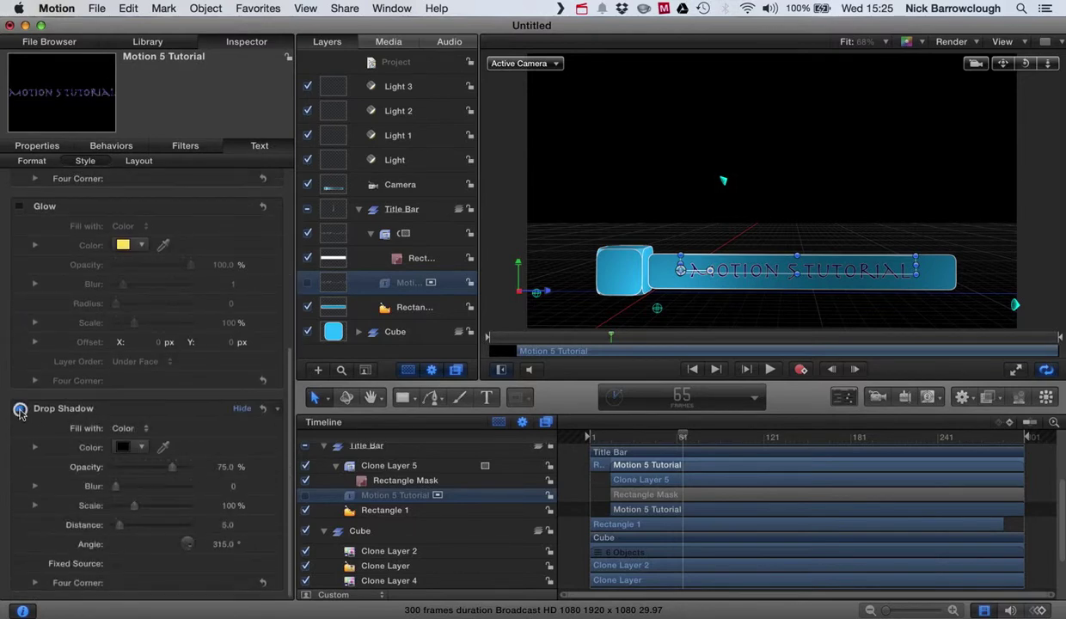
left_click(871, 191)
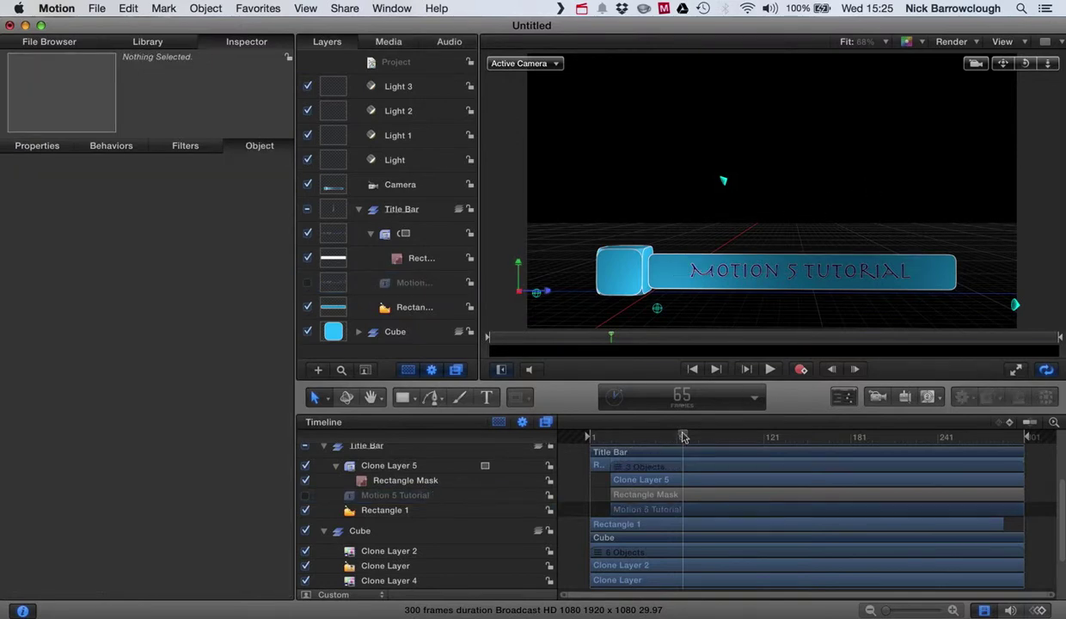
- Rewind to frame 1, orbit the camera slightly, and play the finished title to frame 89
left_click_drag(683, 436, 547, 442)
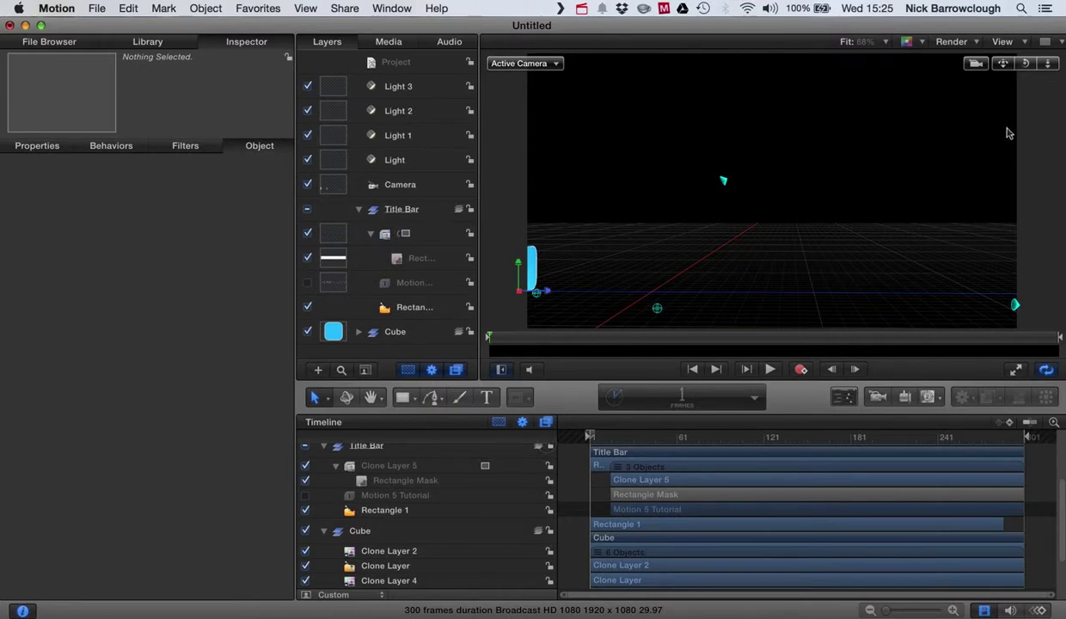
left_click_drag(1010, 69, 1012, 71)
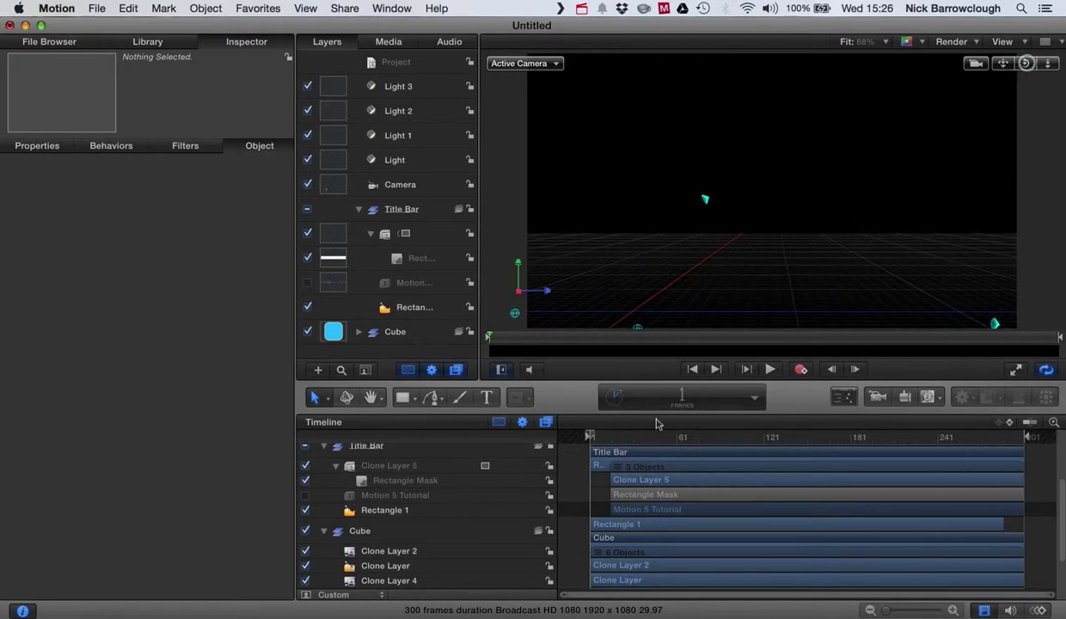
left_click(769, 369)
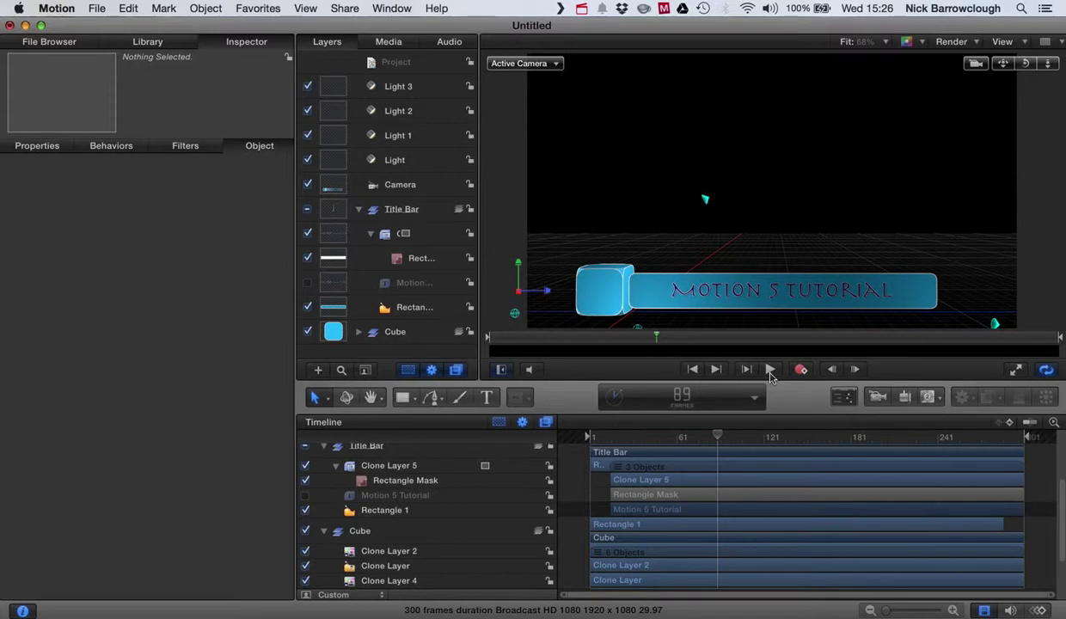